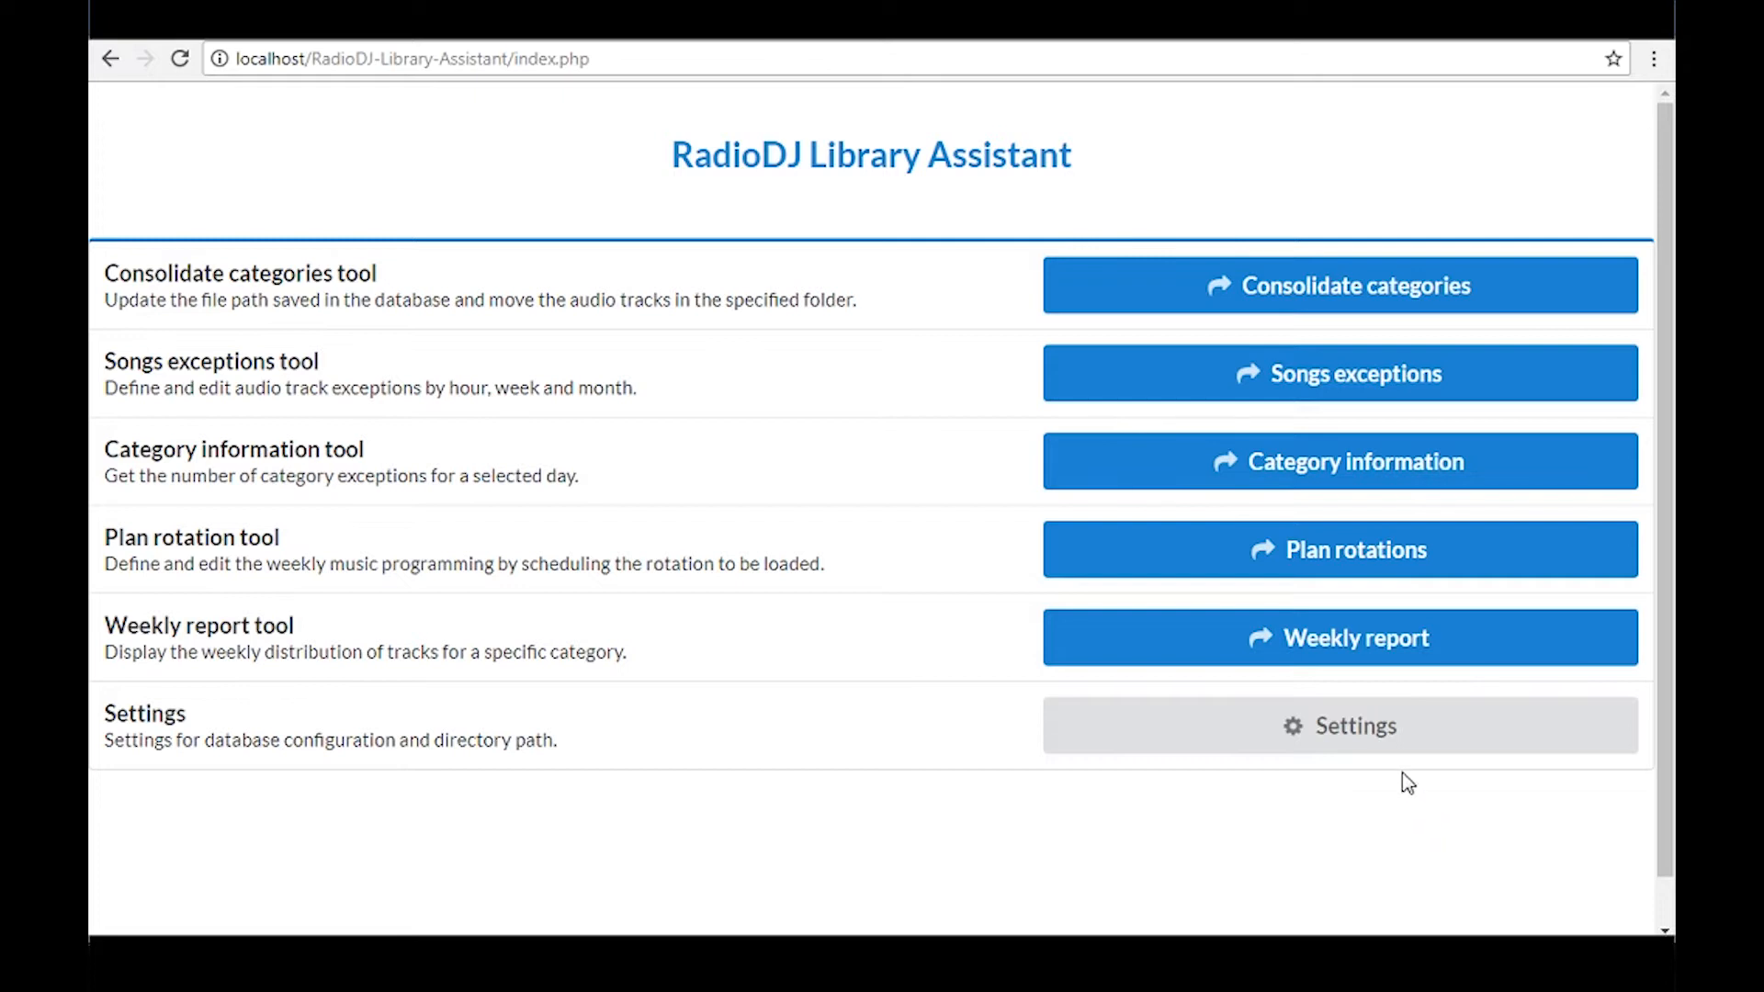
Consolidate the 80s category with the Consolidate categories tool
left_click(1226, 276)
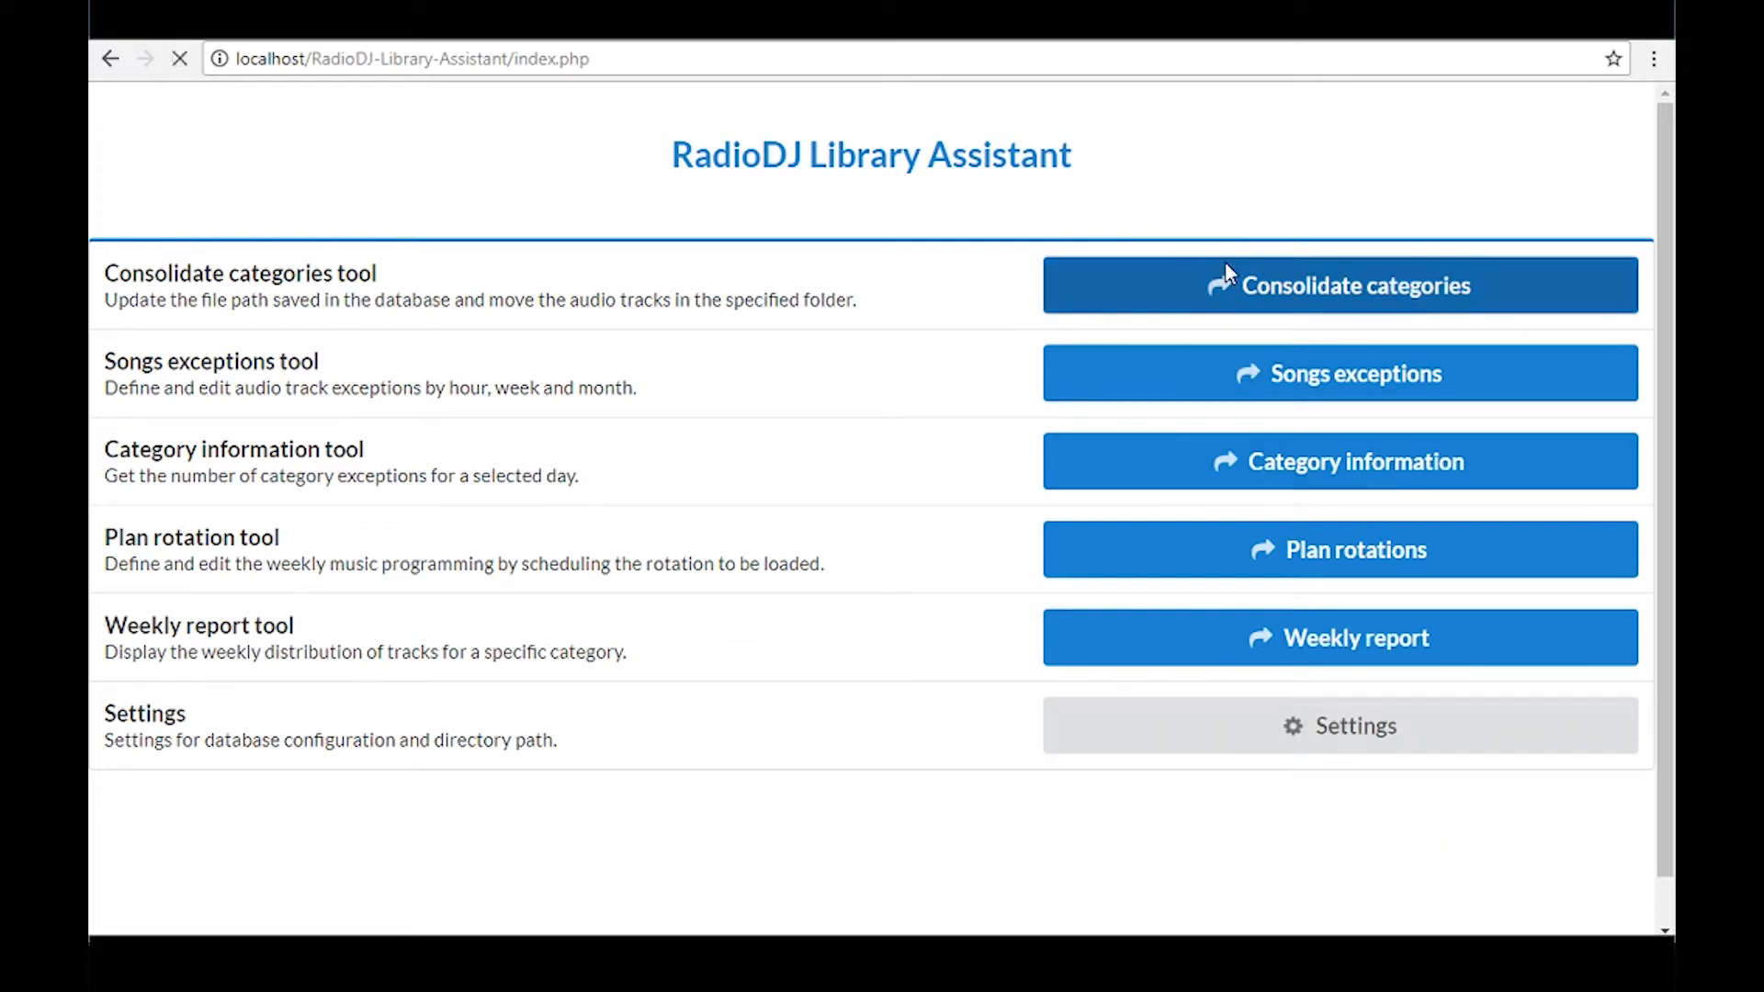
left_click(1231, 198)
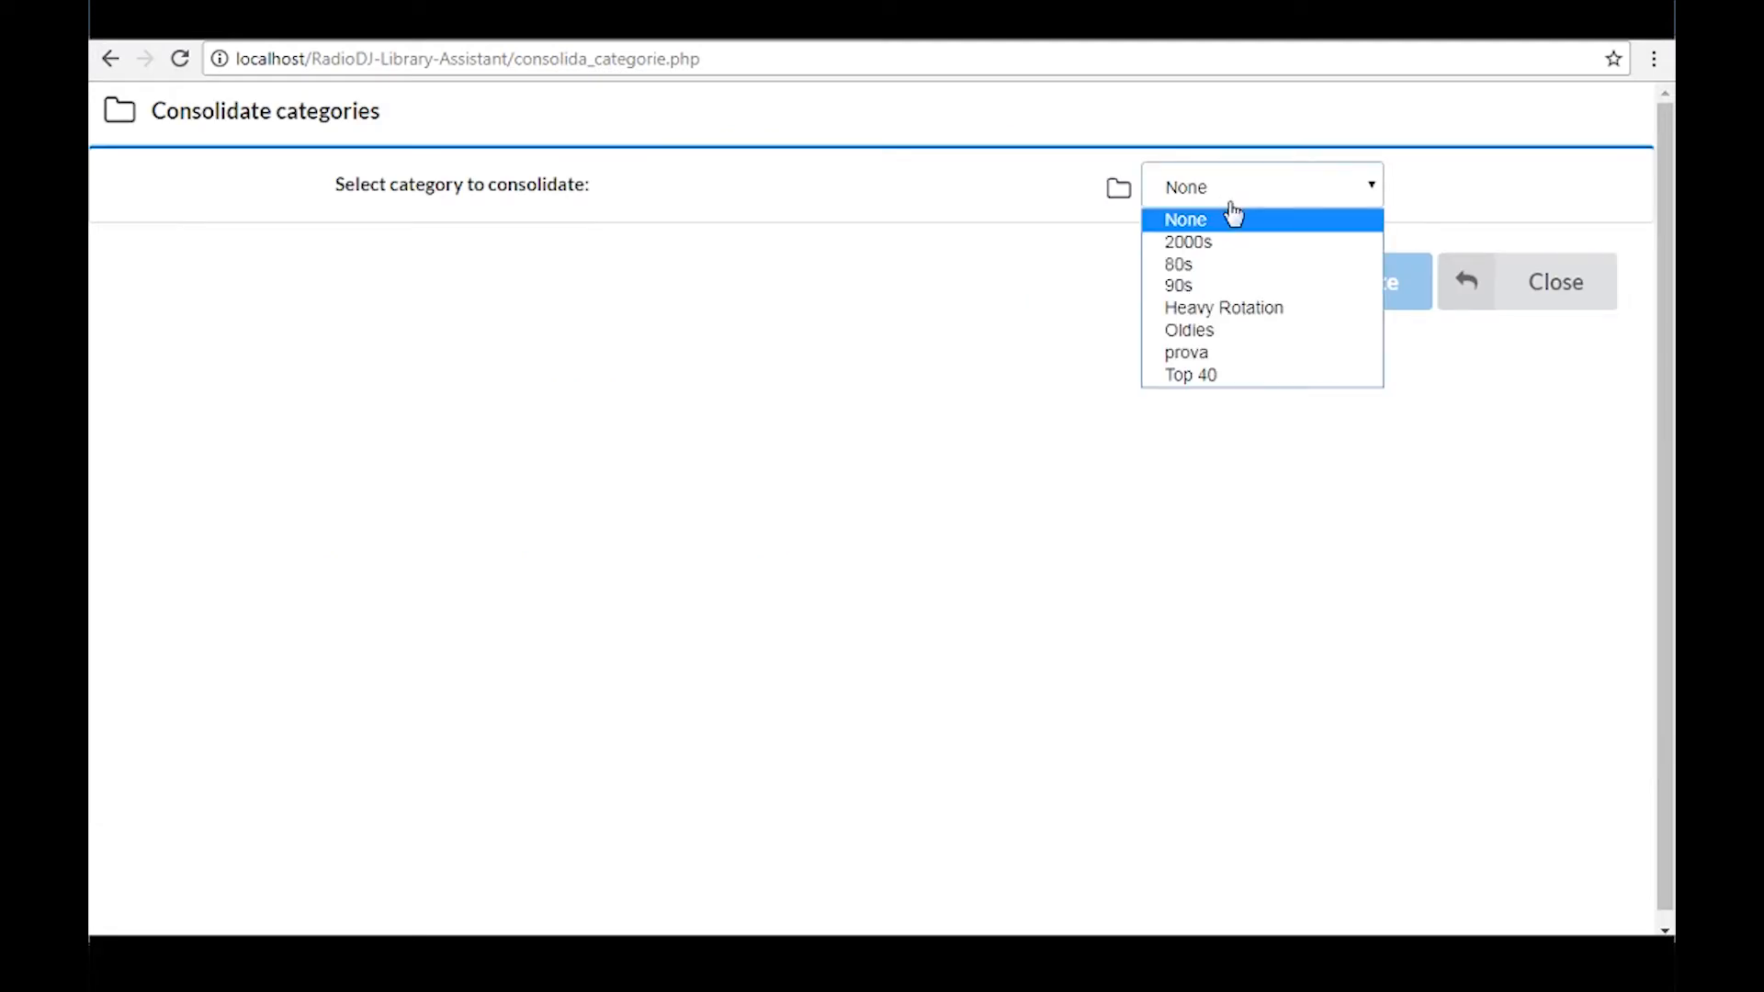
left_click(1224, 266)
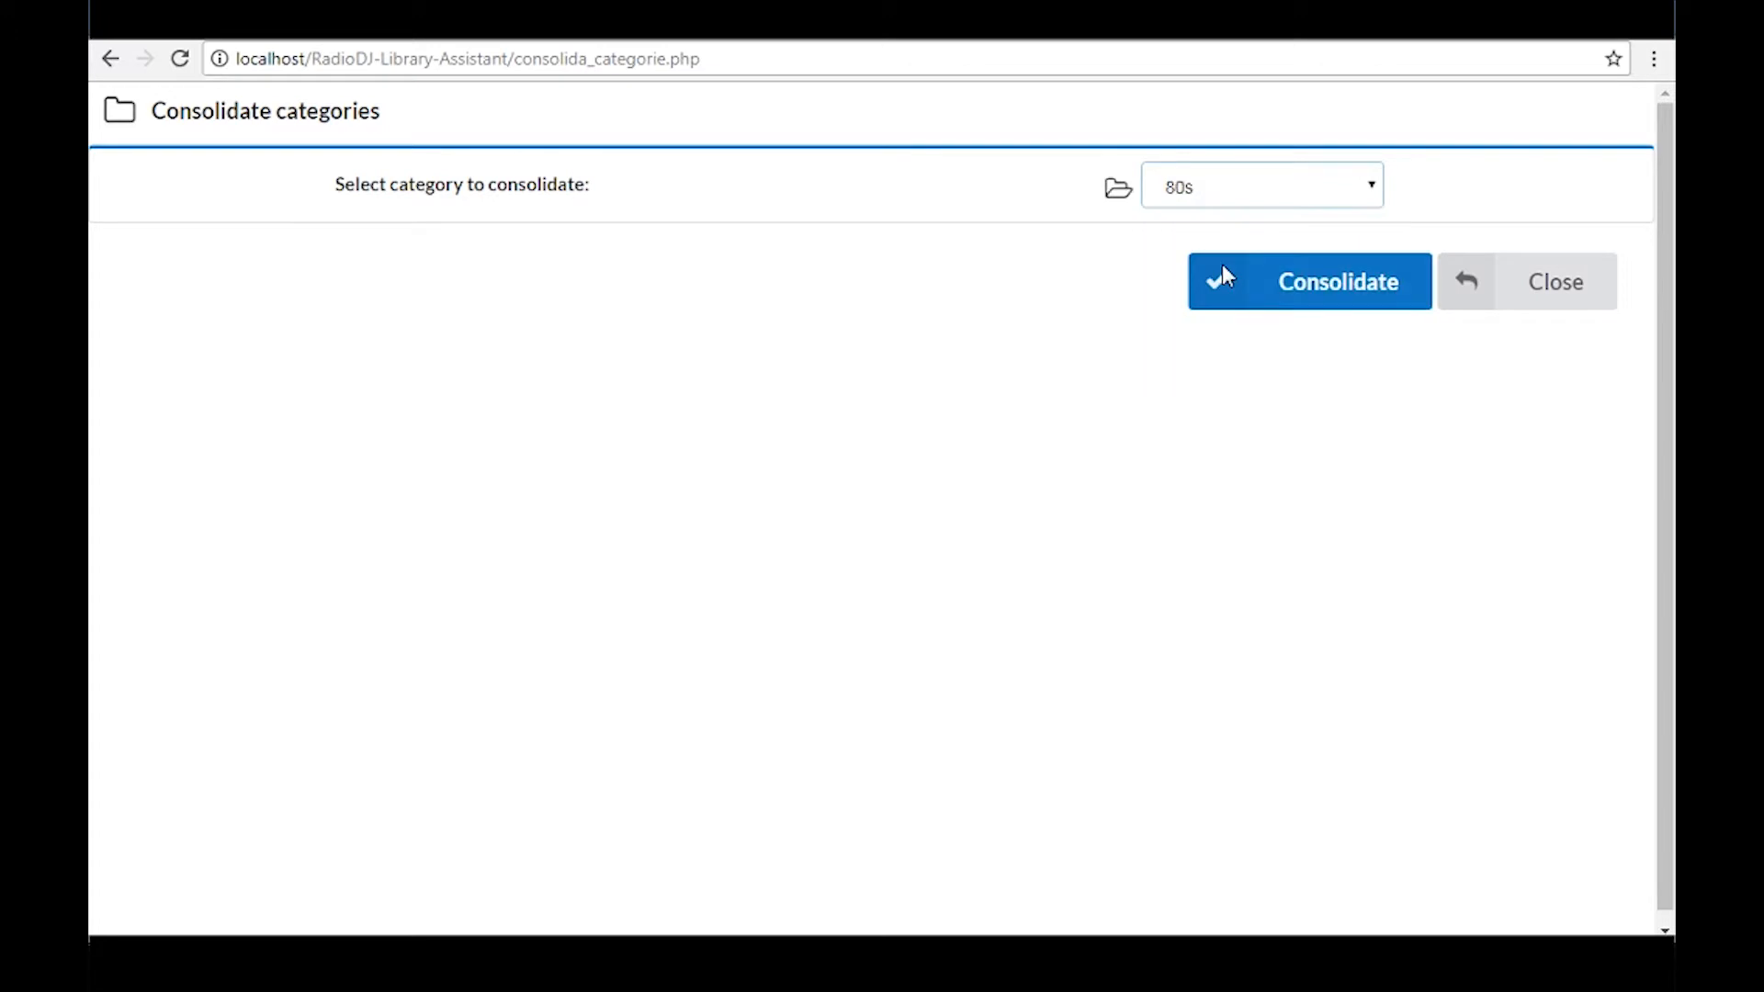
left_click(1224, 273)
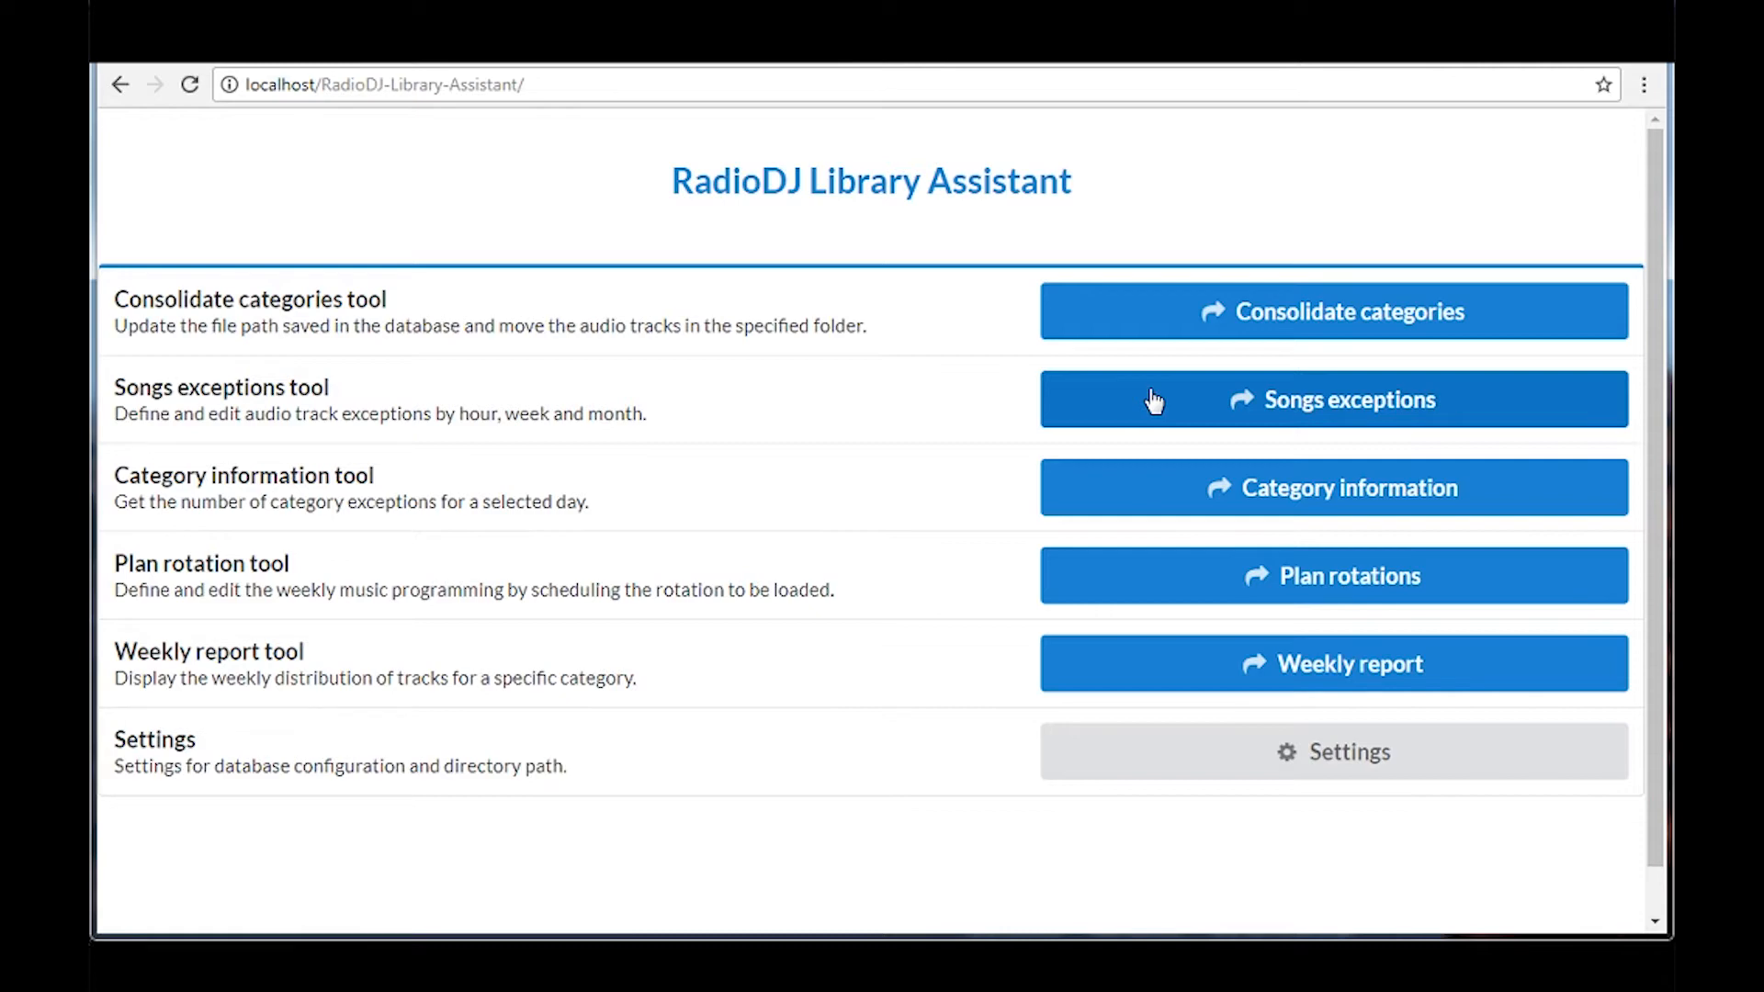
Open the Songs exceptions tool and filter the tracks to category Music, subcategory 80s
left_click(1154, 402)
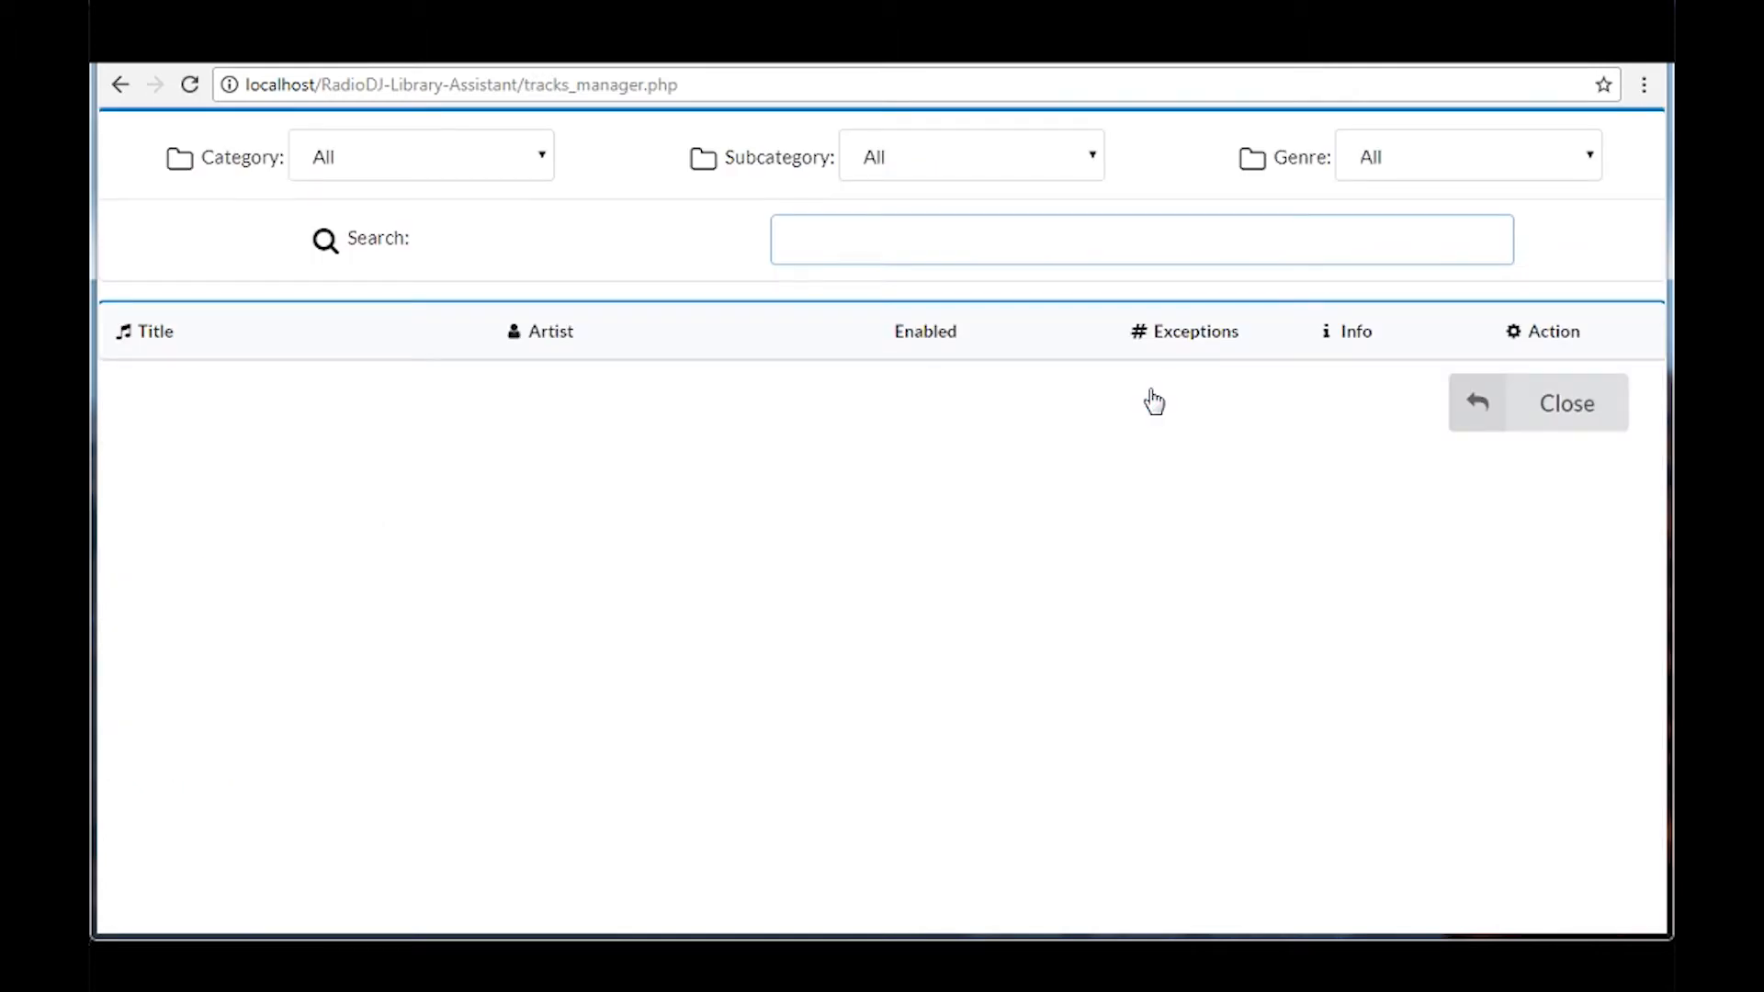
left_click(531, 152)
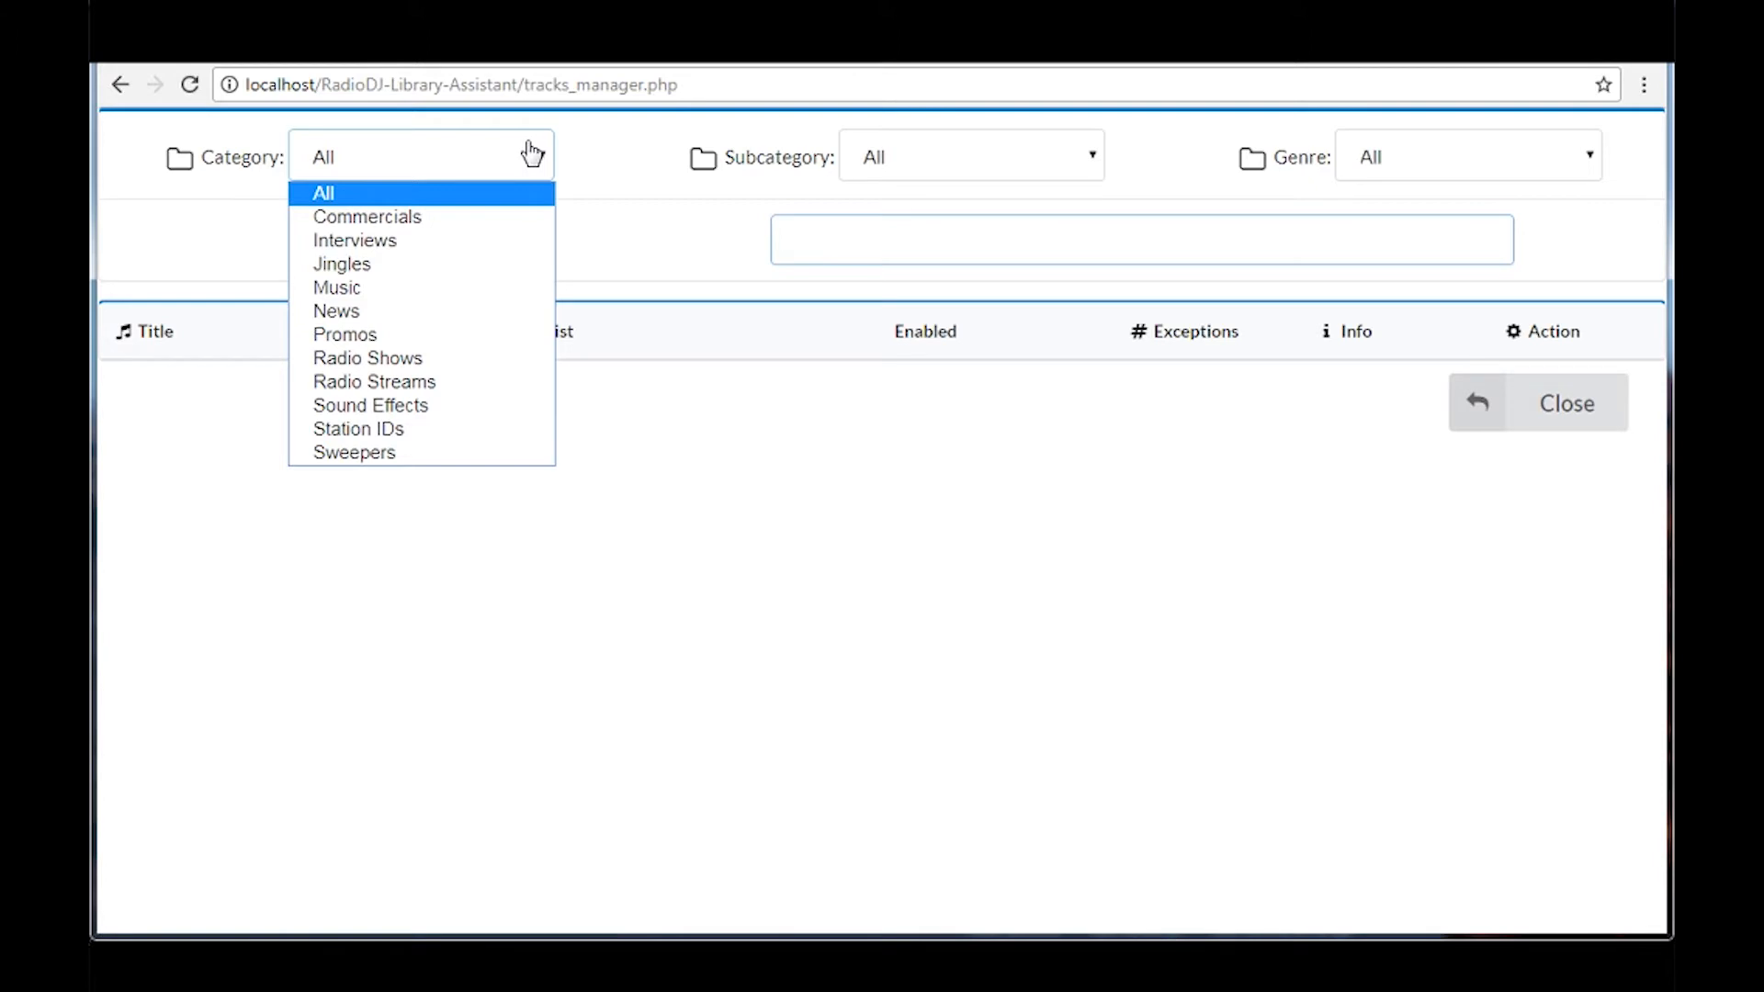
left_click(455, 298)
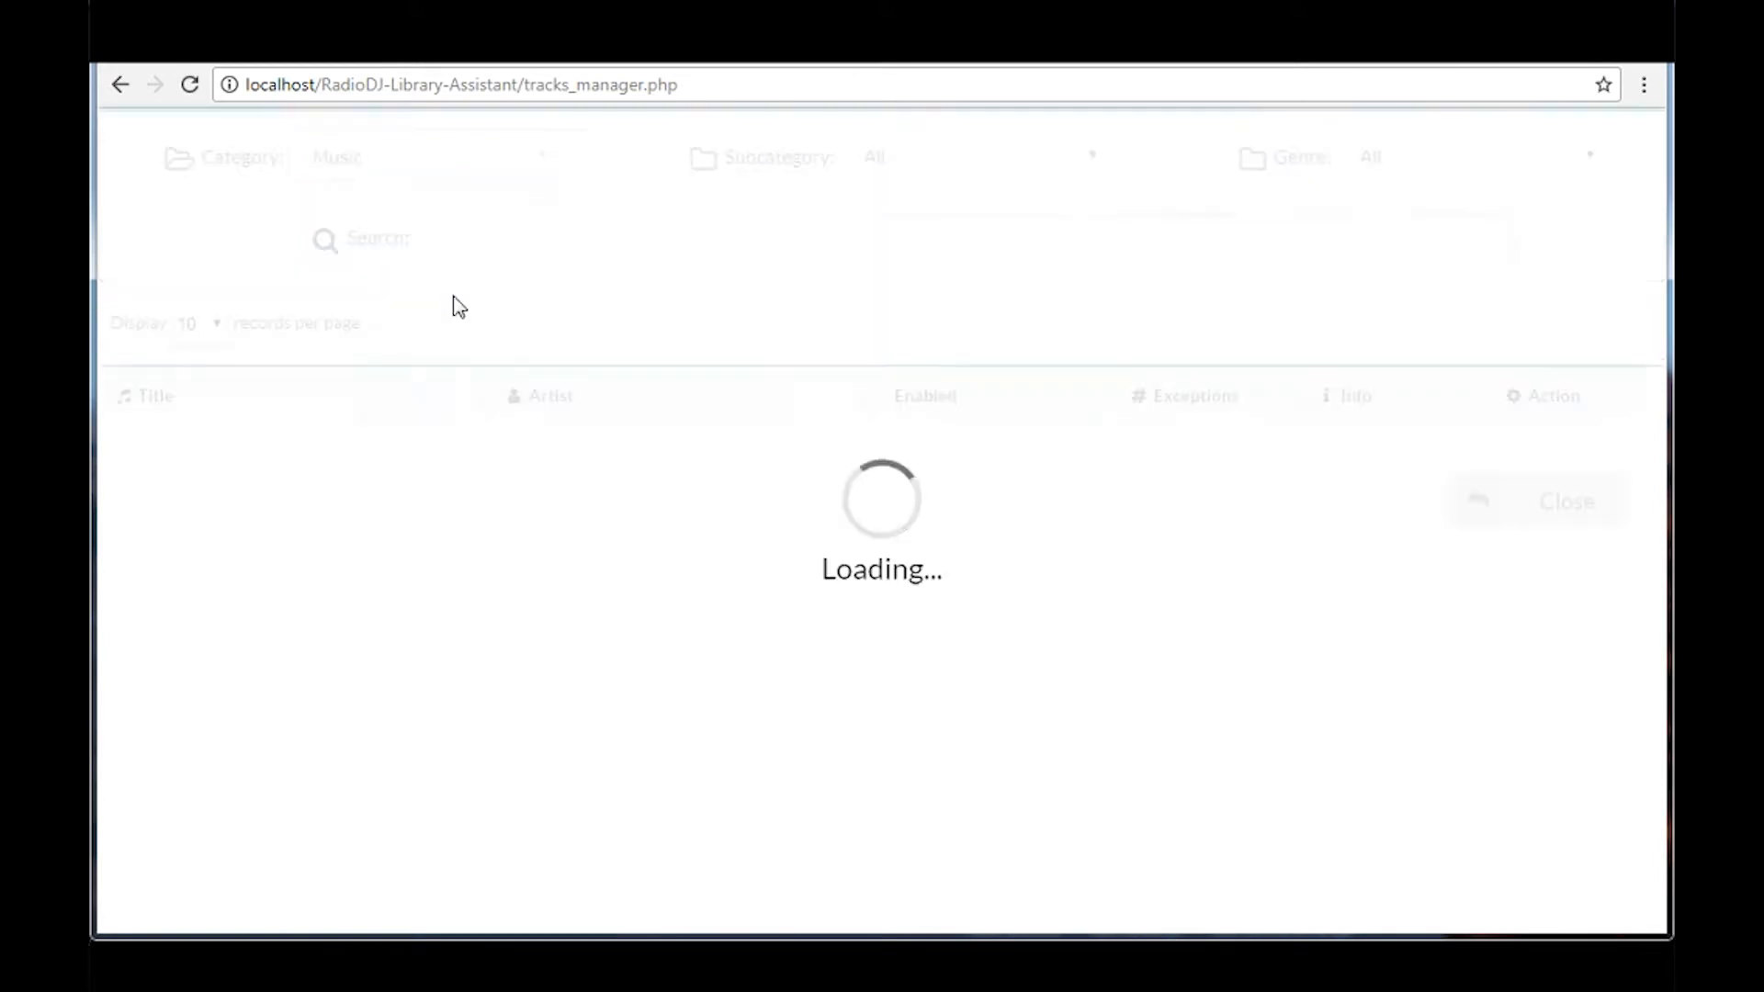
left_click(907, 159)
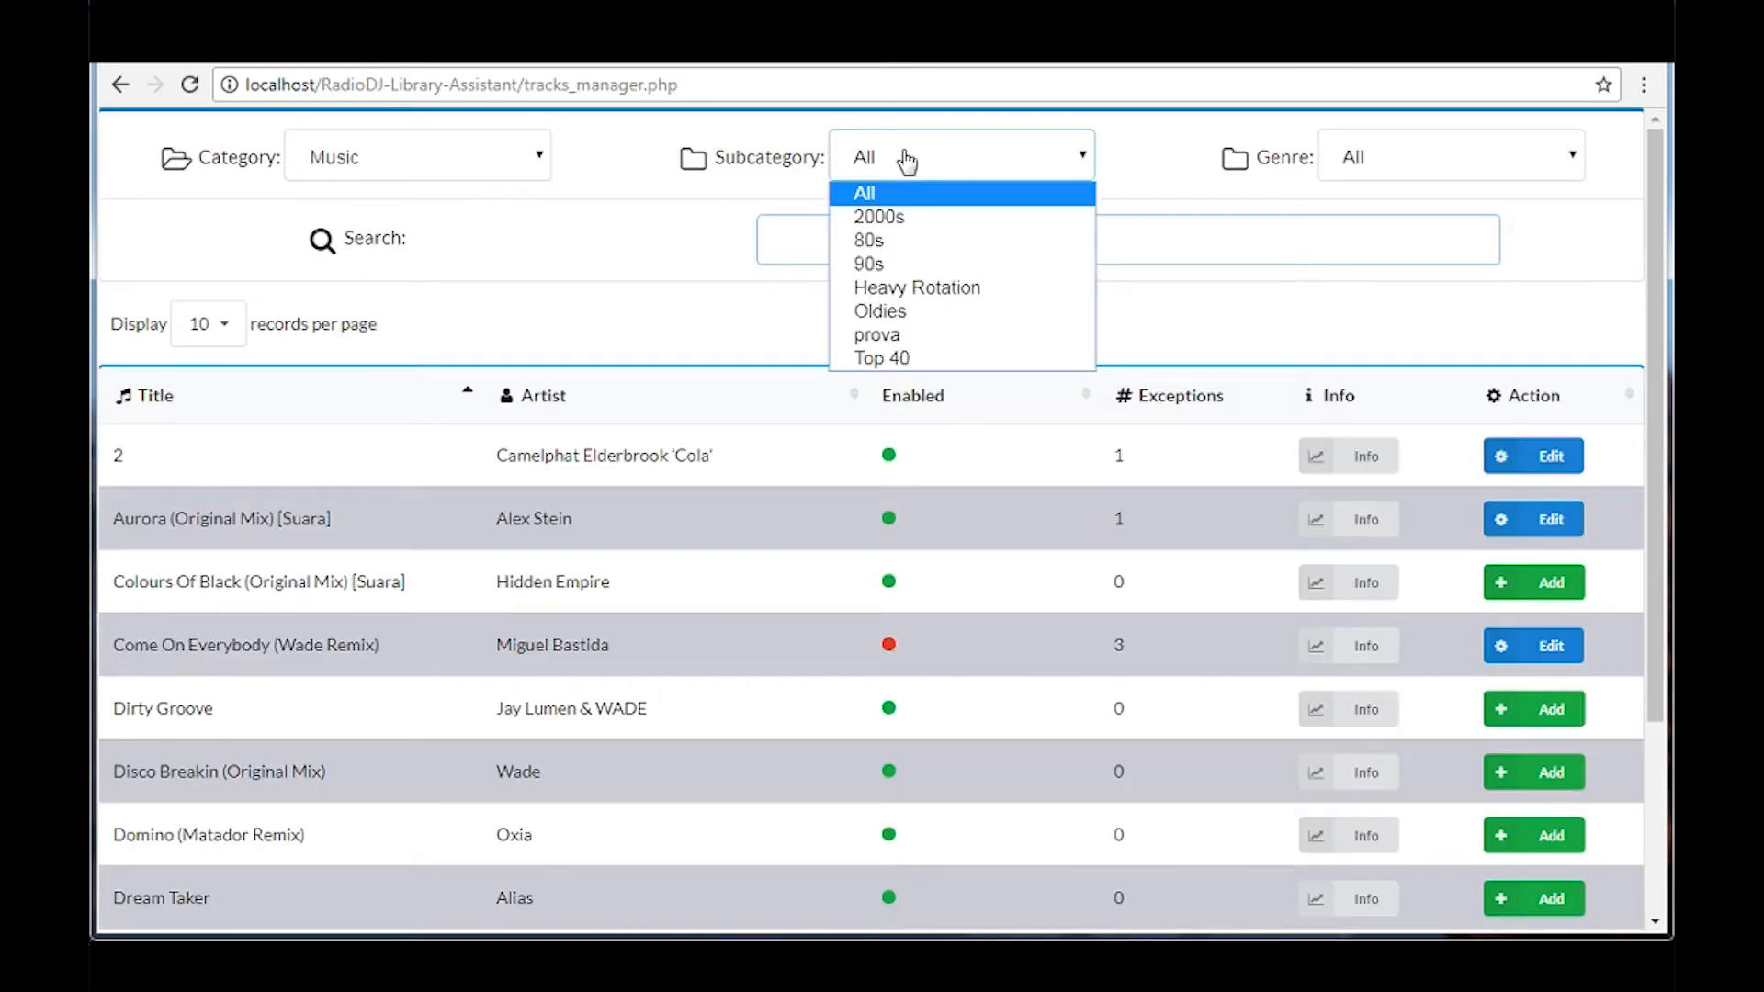
left_click(922, 248)
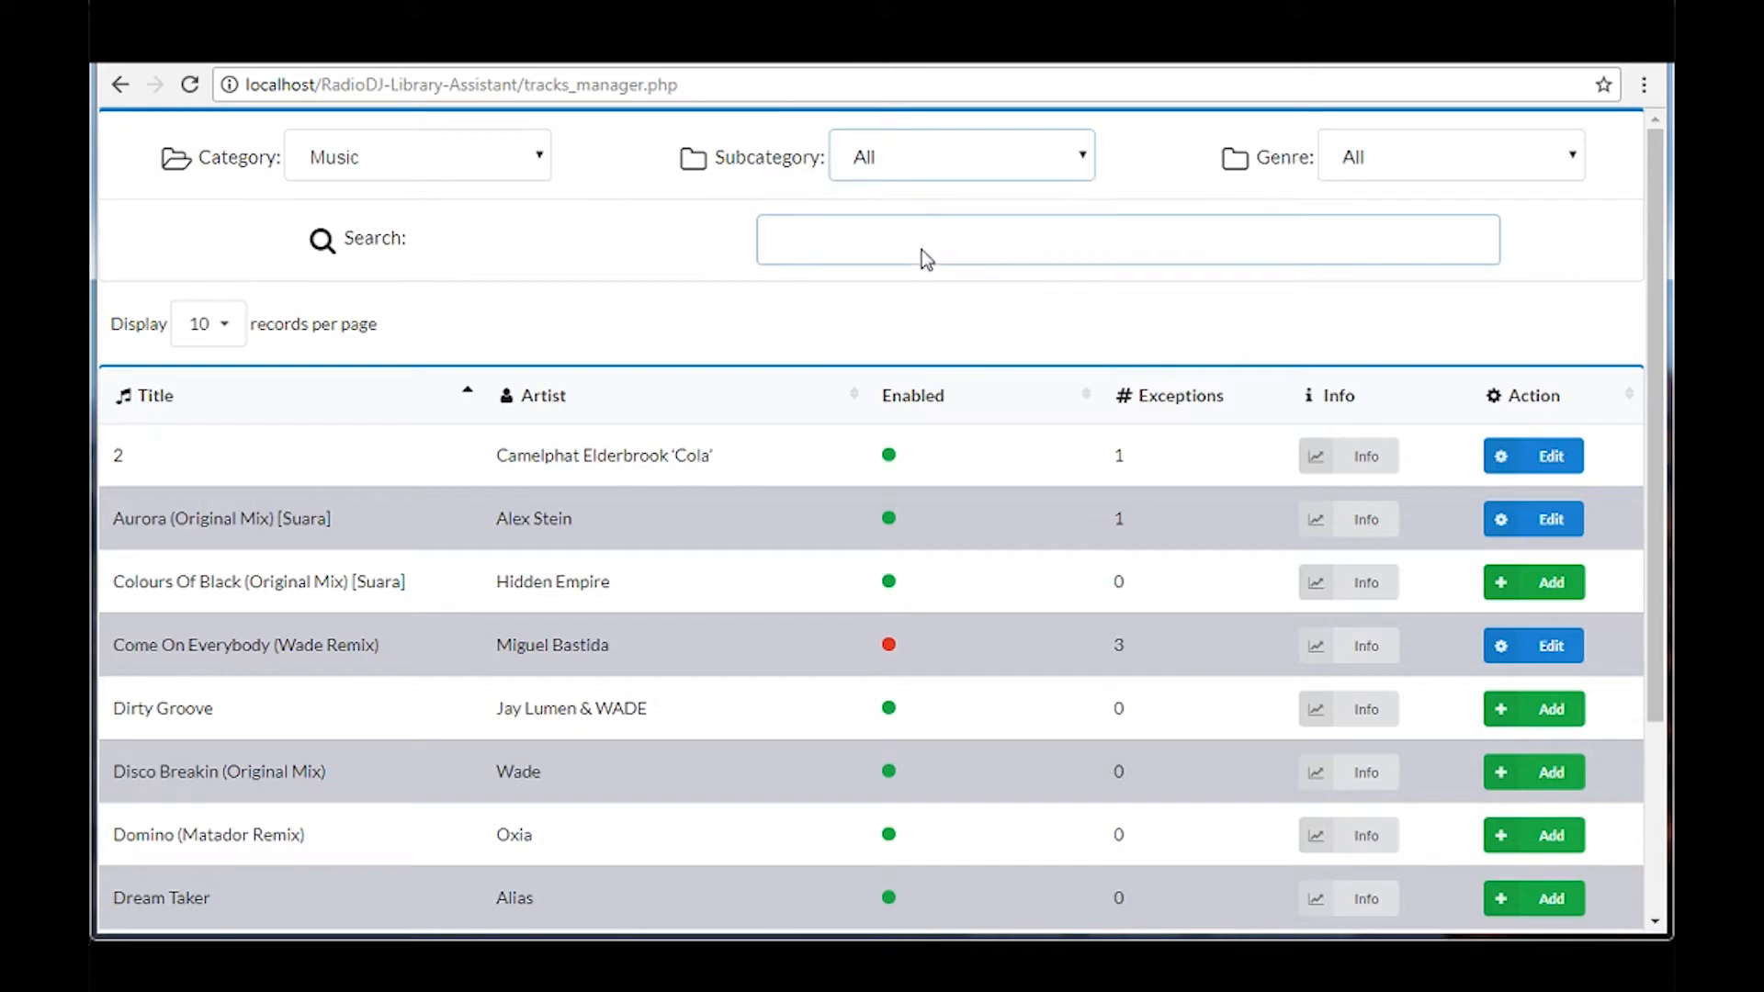
Open the exception form for the track Dirty Groove and show its Saturday hours
left_click_drag(1650, 227, 1659, 418)
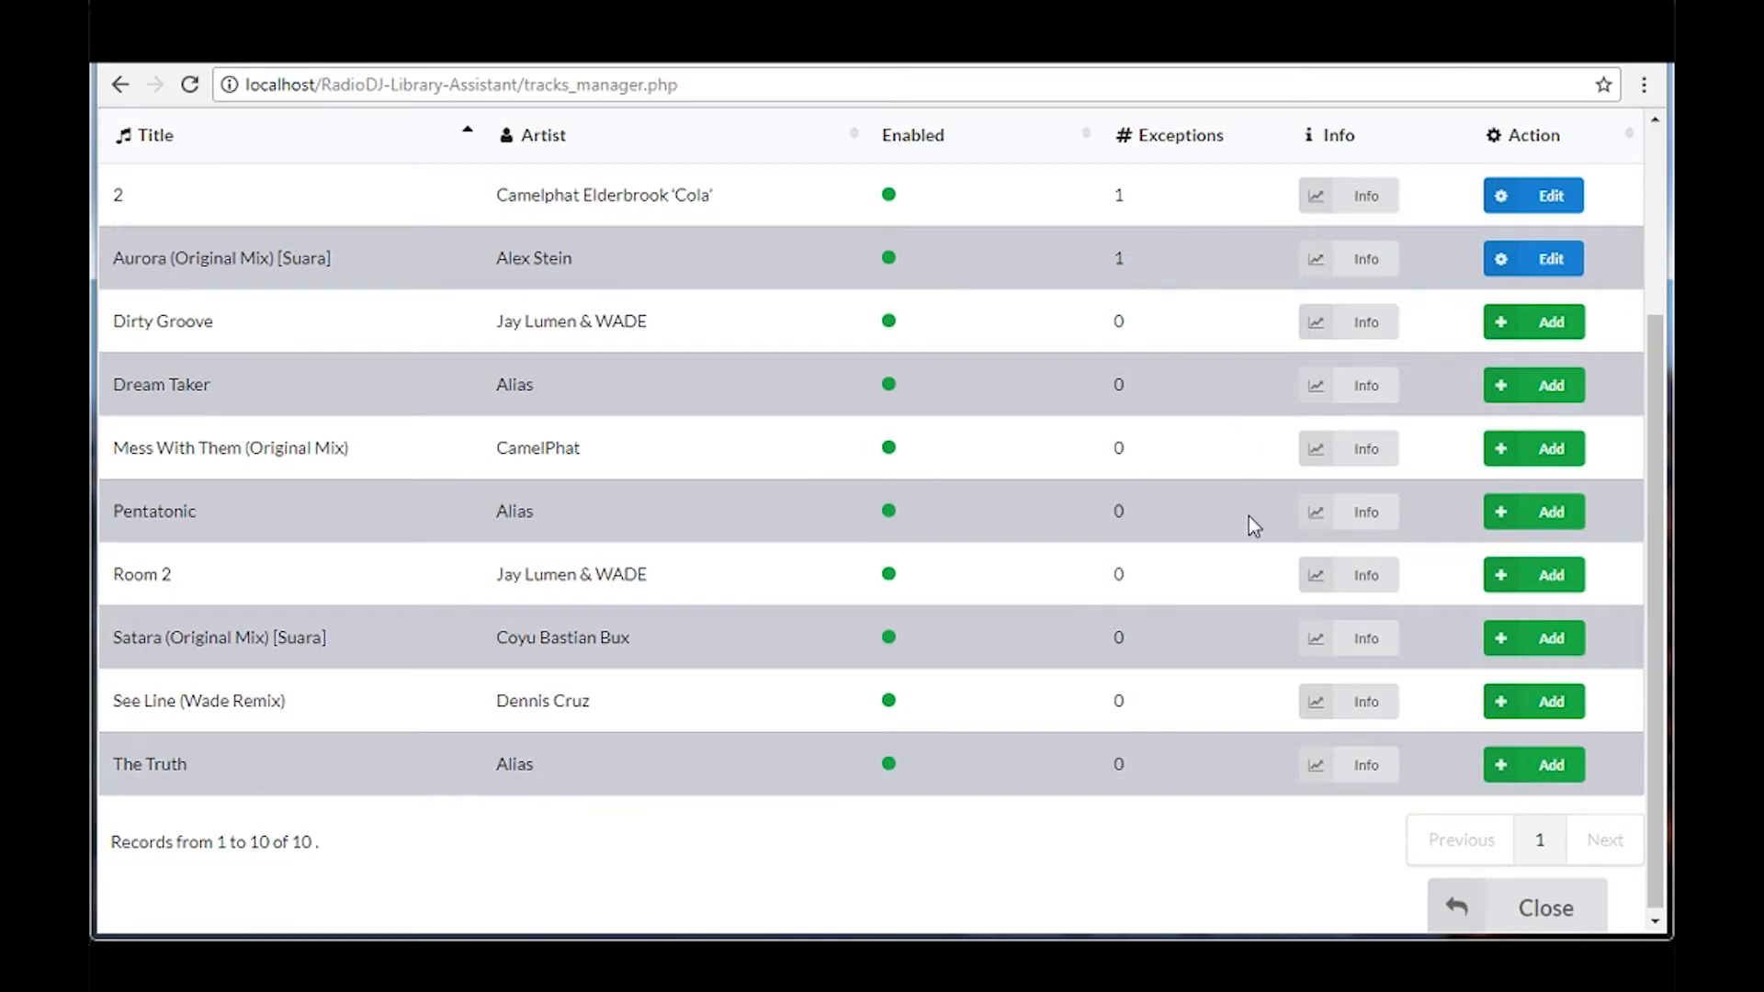
left_click_drag(1654, 393, 1643, 323)
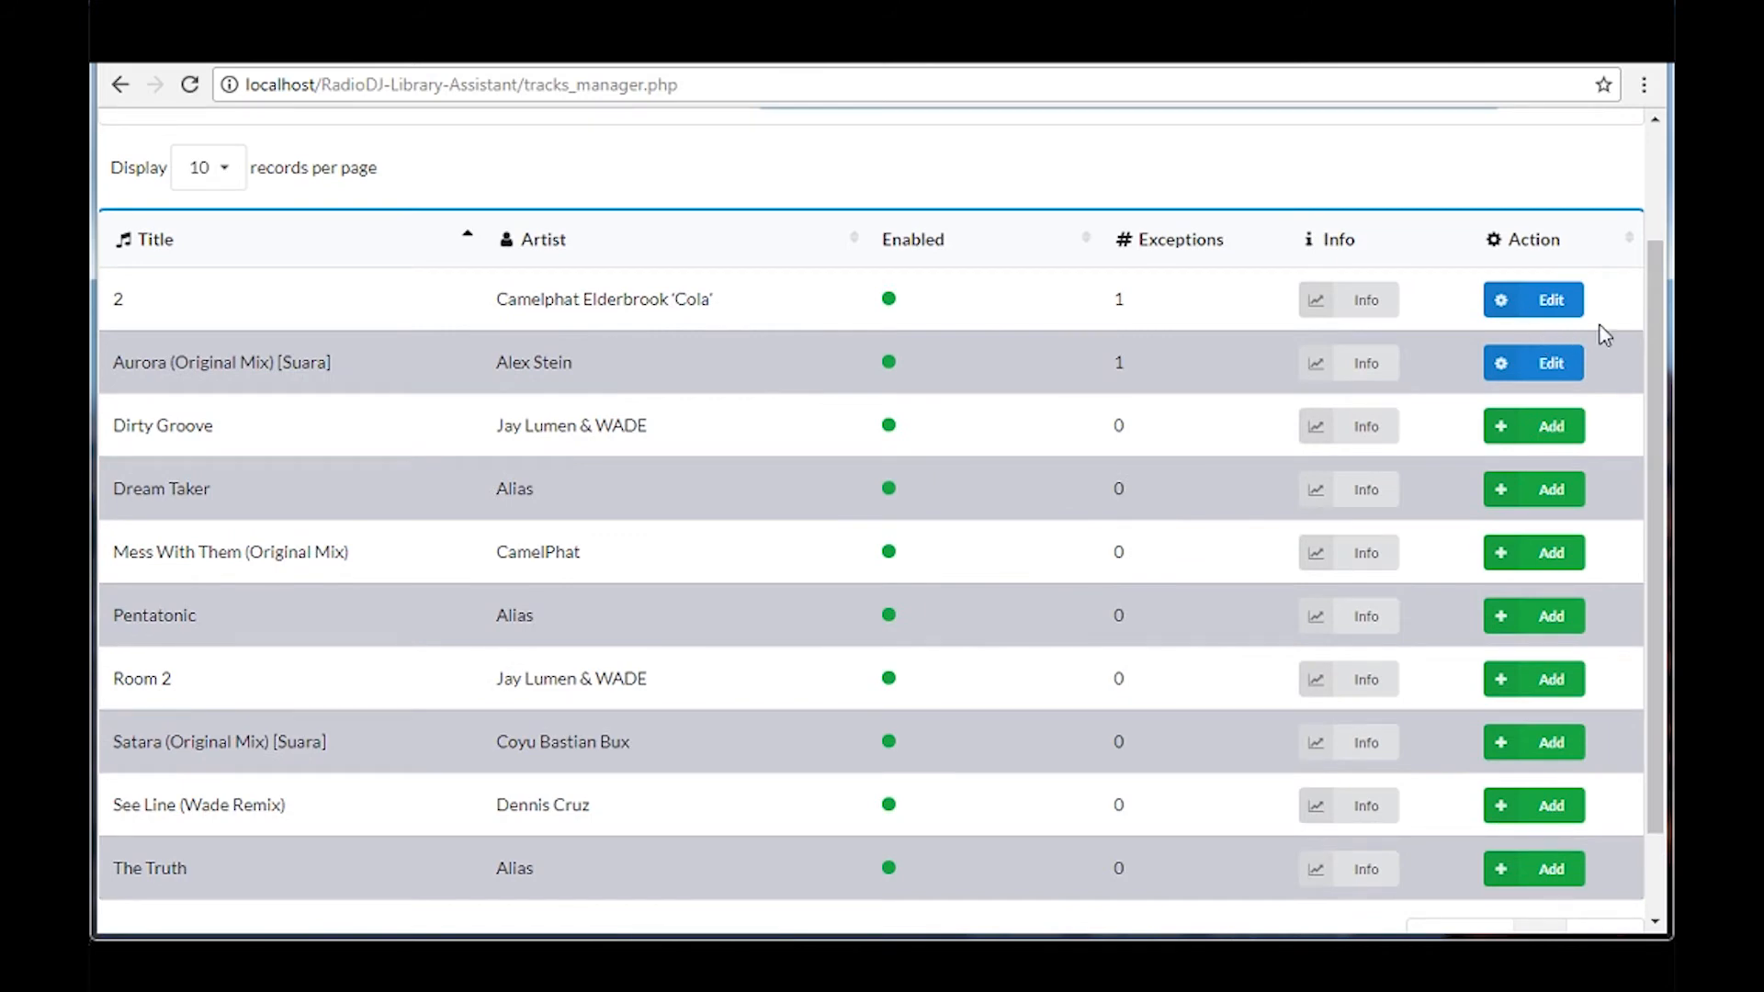
left_click(1547, 451)
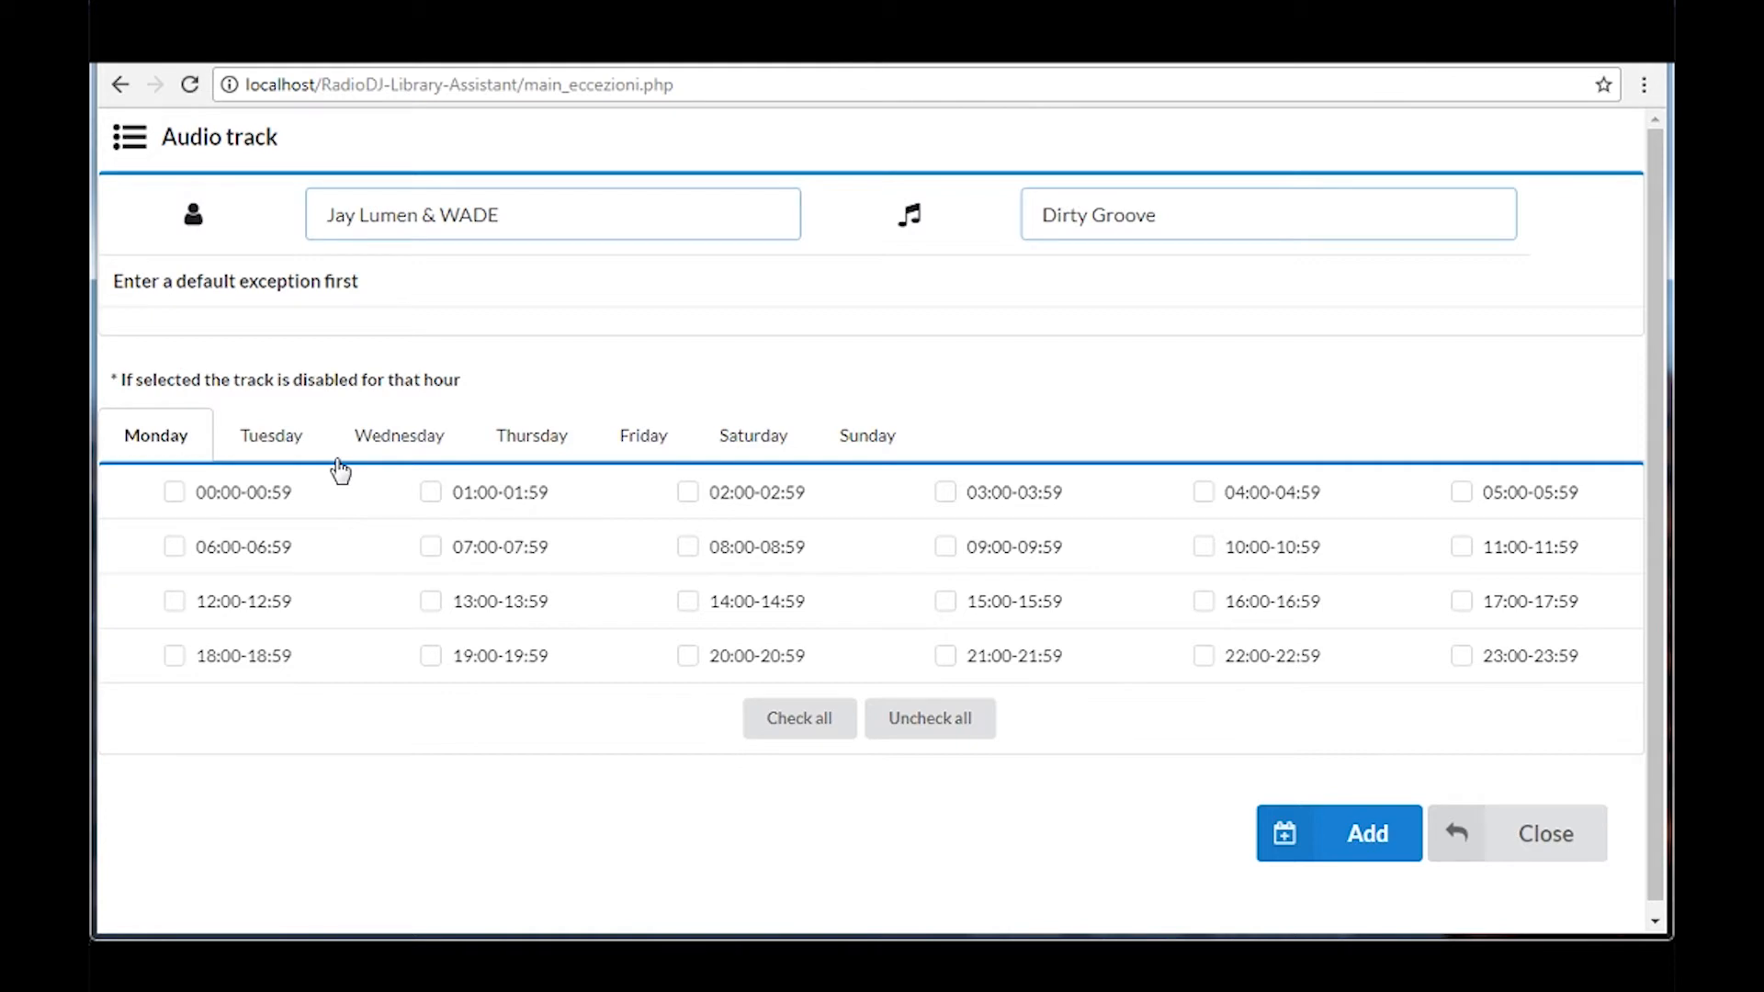
left_click(289, 449)
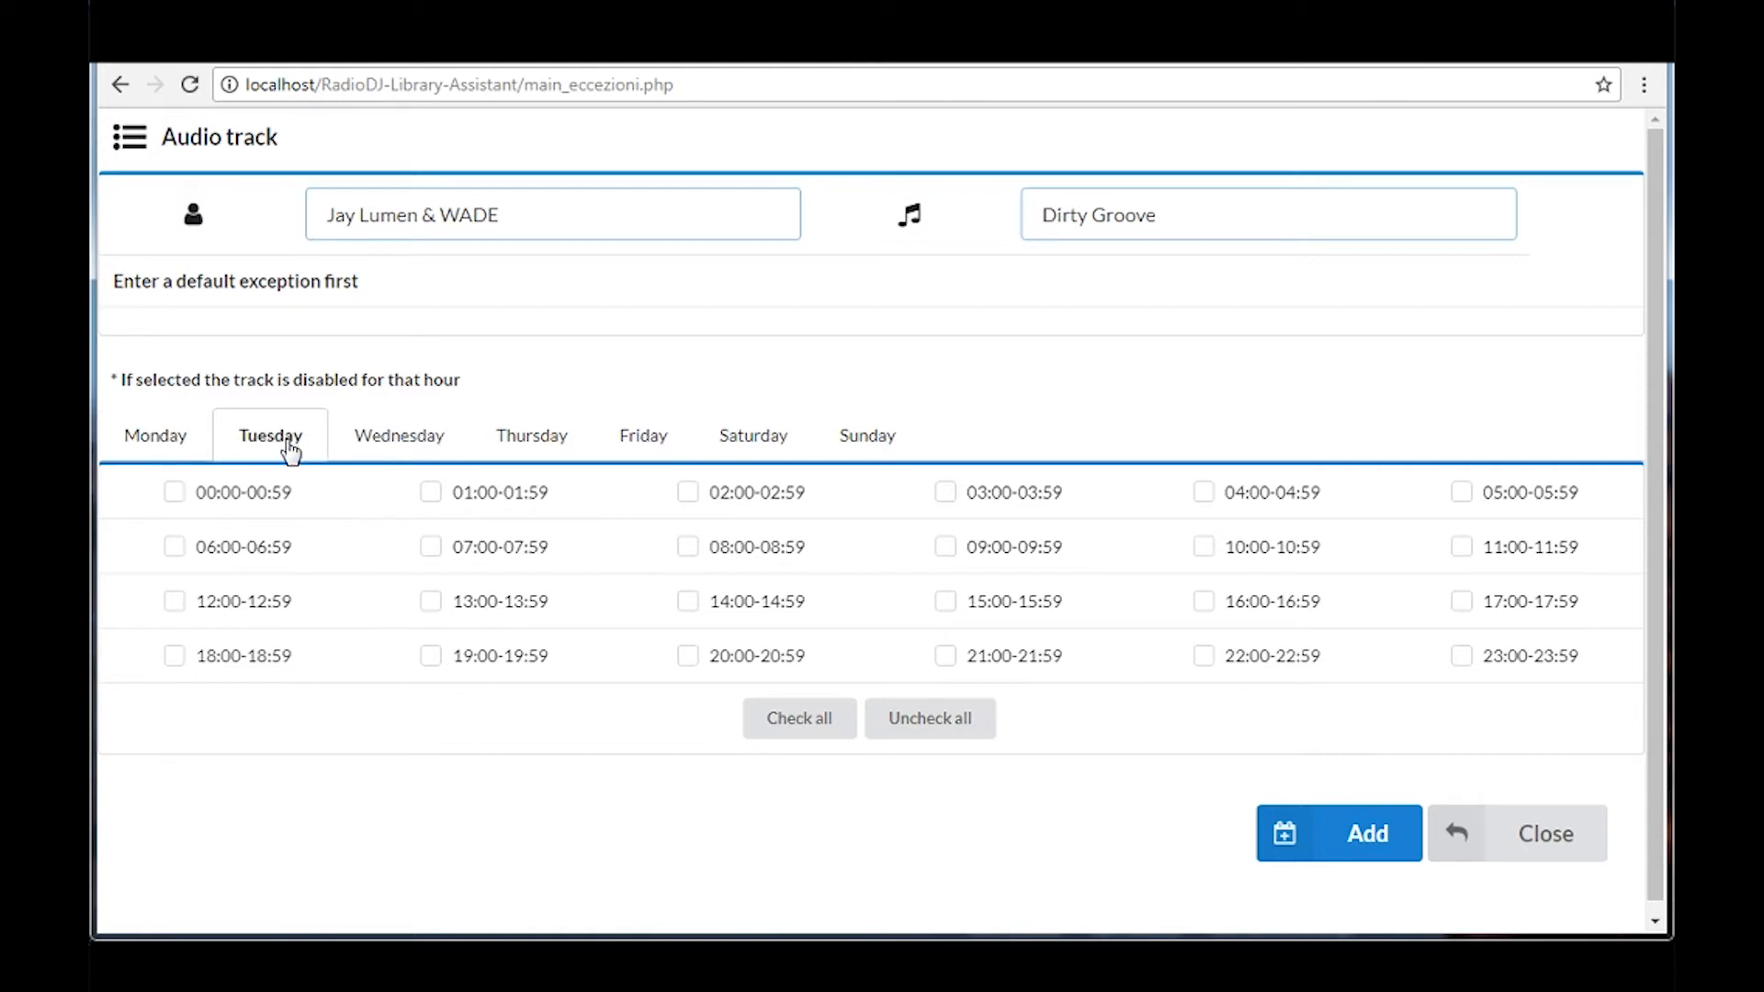
left_click(374, 449)
left_click(508, 460)
left_click(667, 446)
left_click(796, 450)
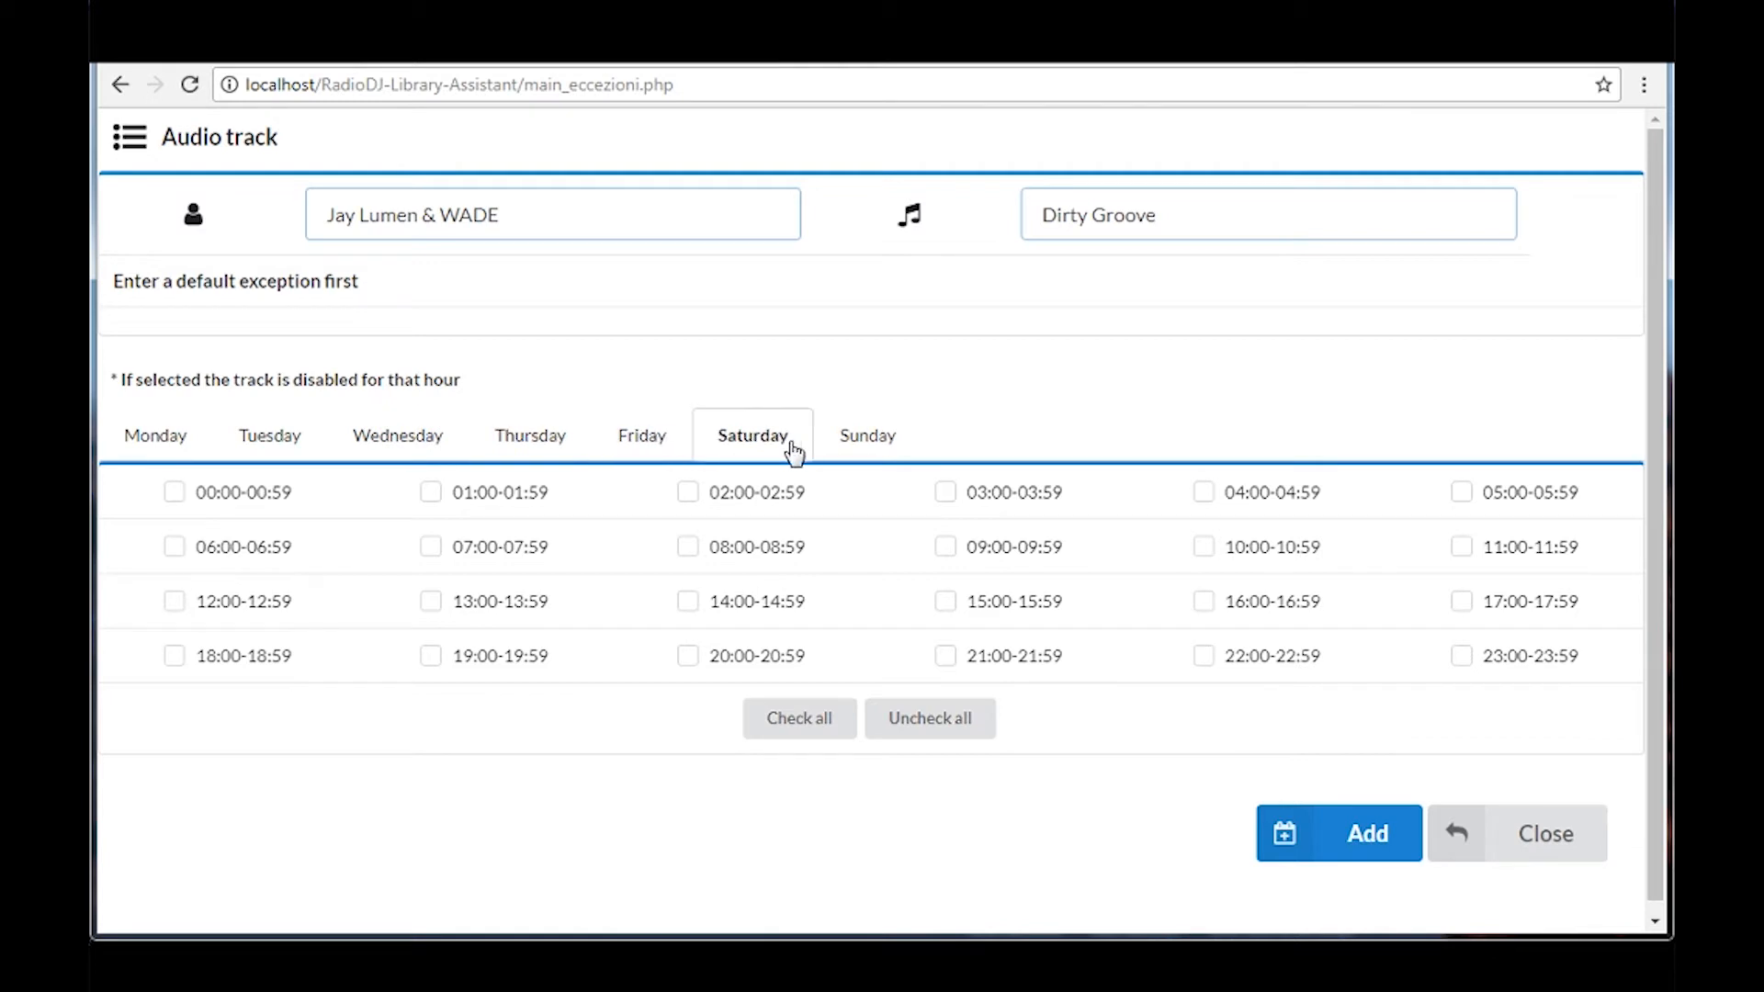
Add a default exception disabling Dirty Groove on Saturday for the hours starting 02:00, 03:00, 08:00, 09:00, 14:00 and 15:00
left_click(687, 494)
left_click(946, 495)
left_click(944, 549)
left_click(941, 602)
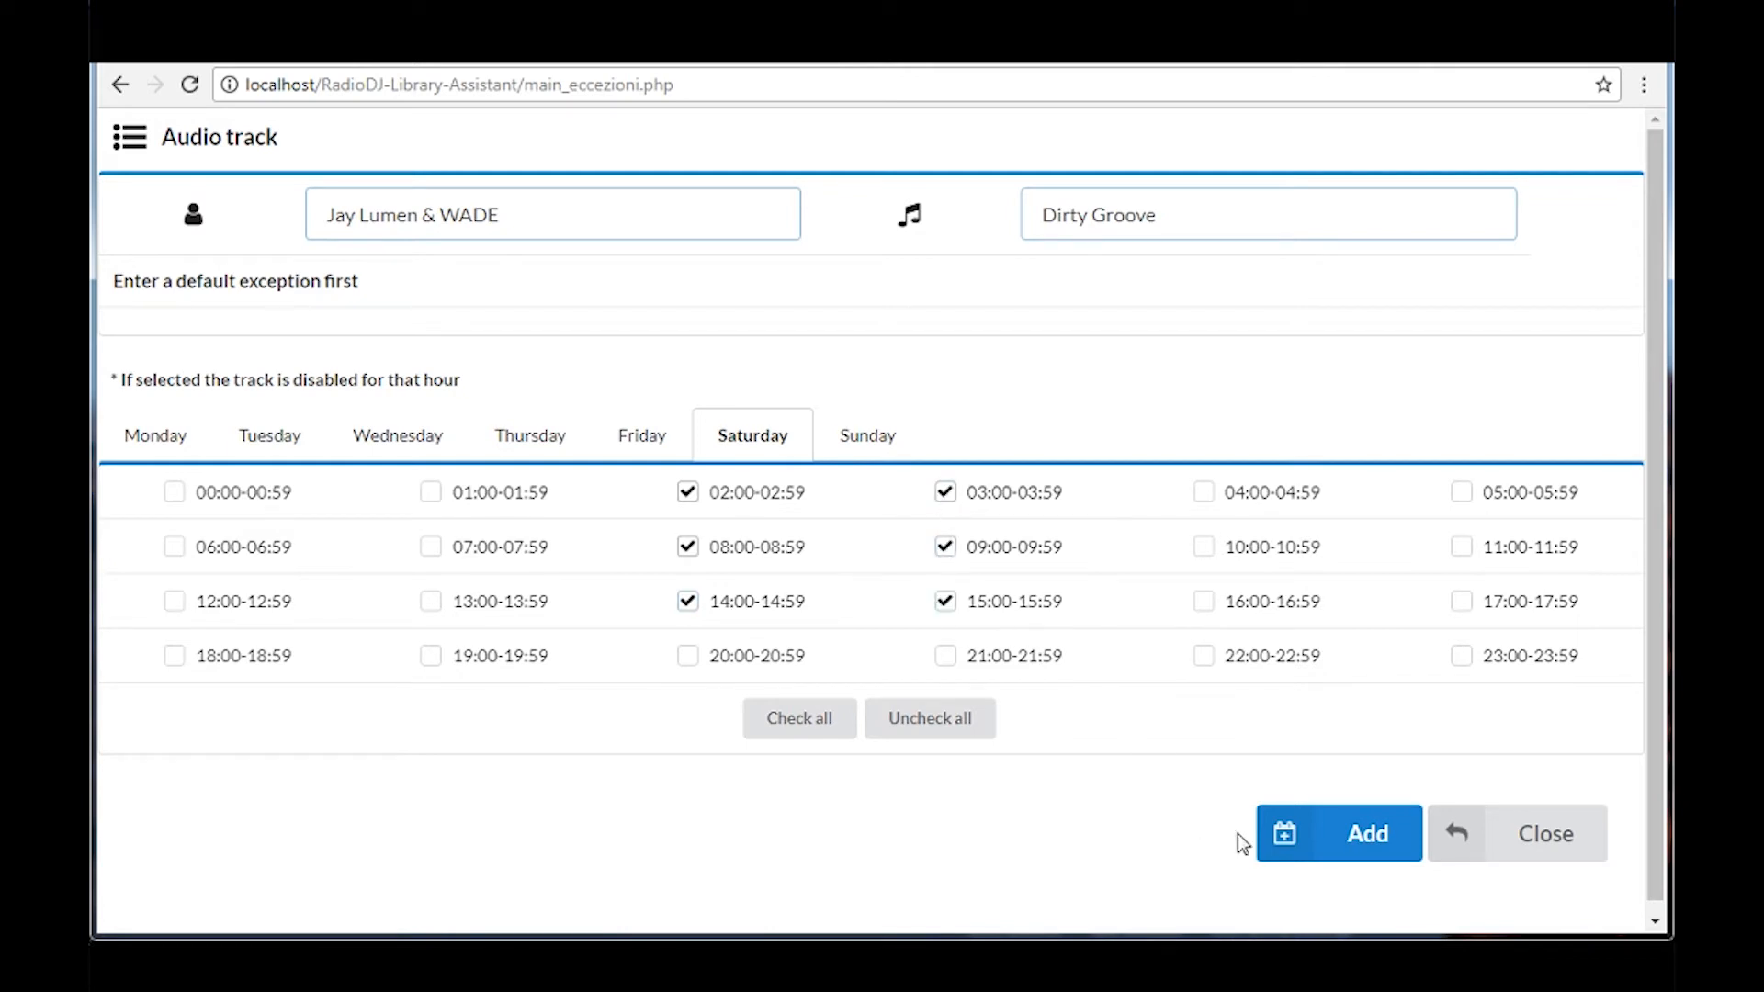
left_click(1344, 864)
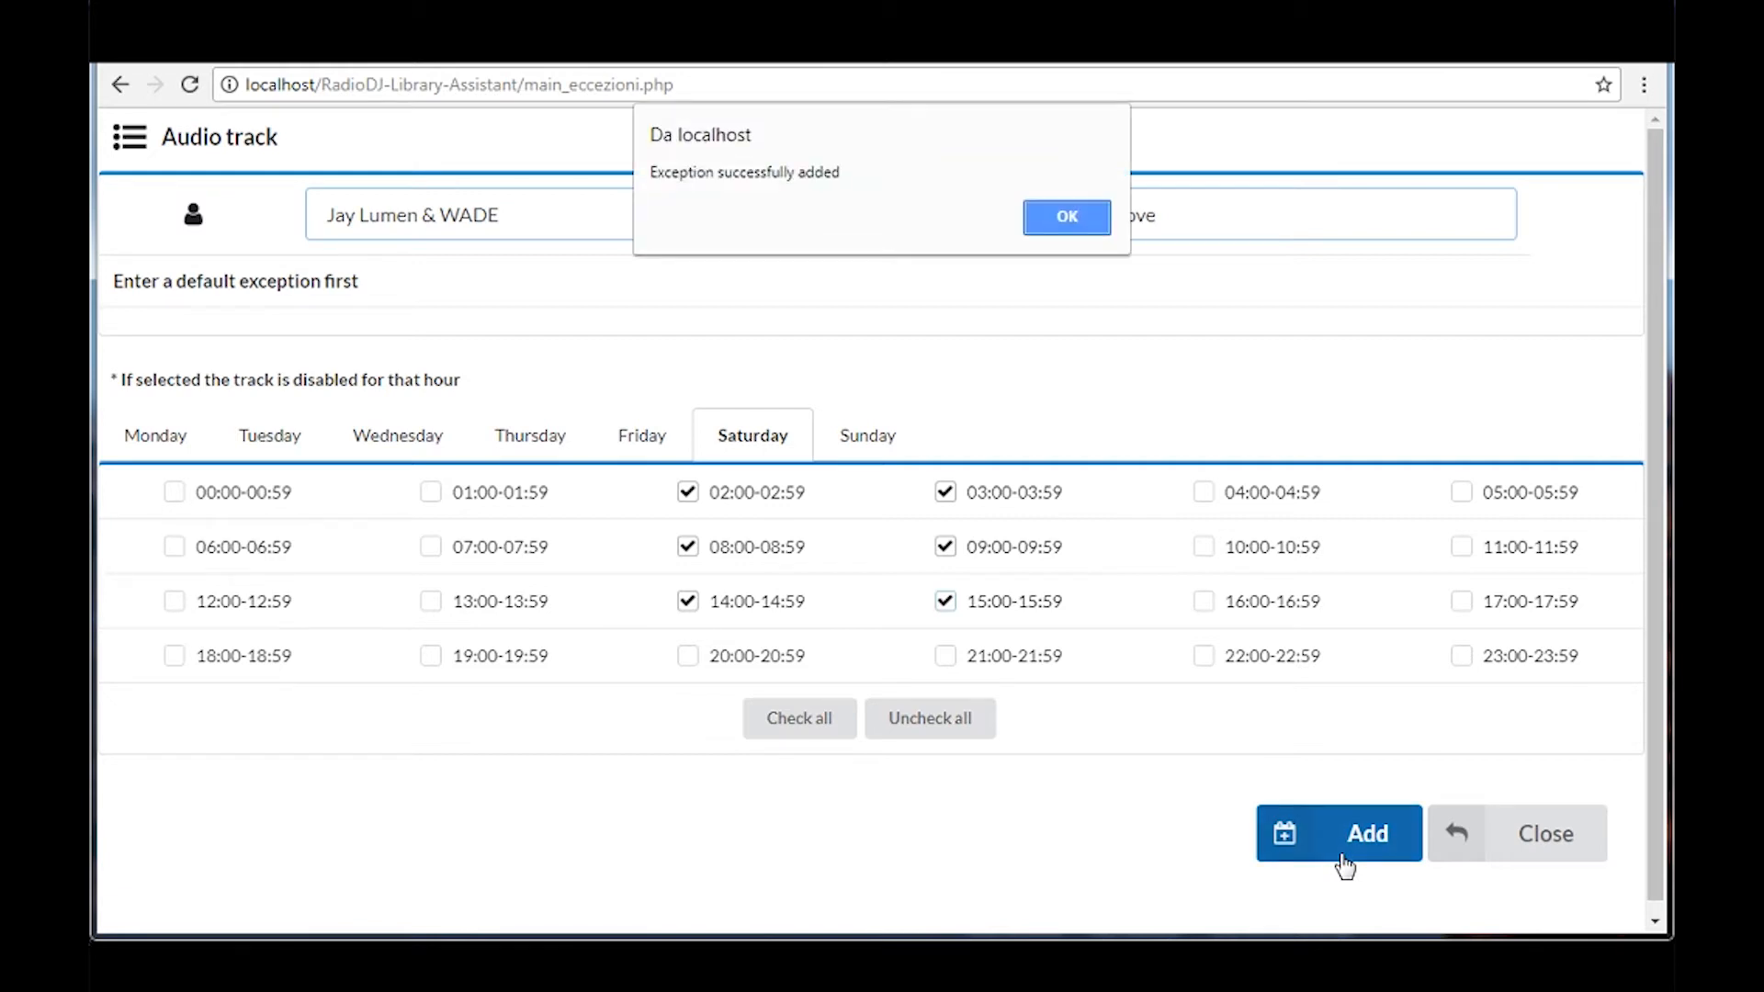
left_click(1035, 227)
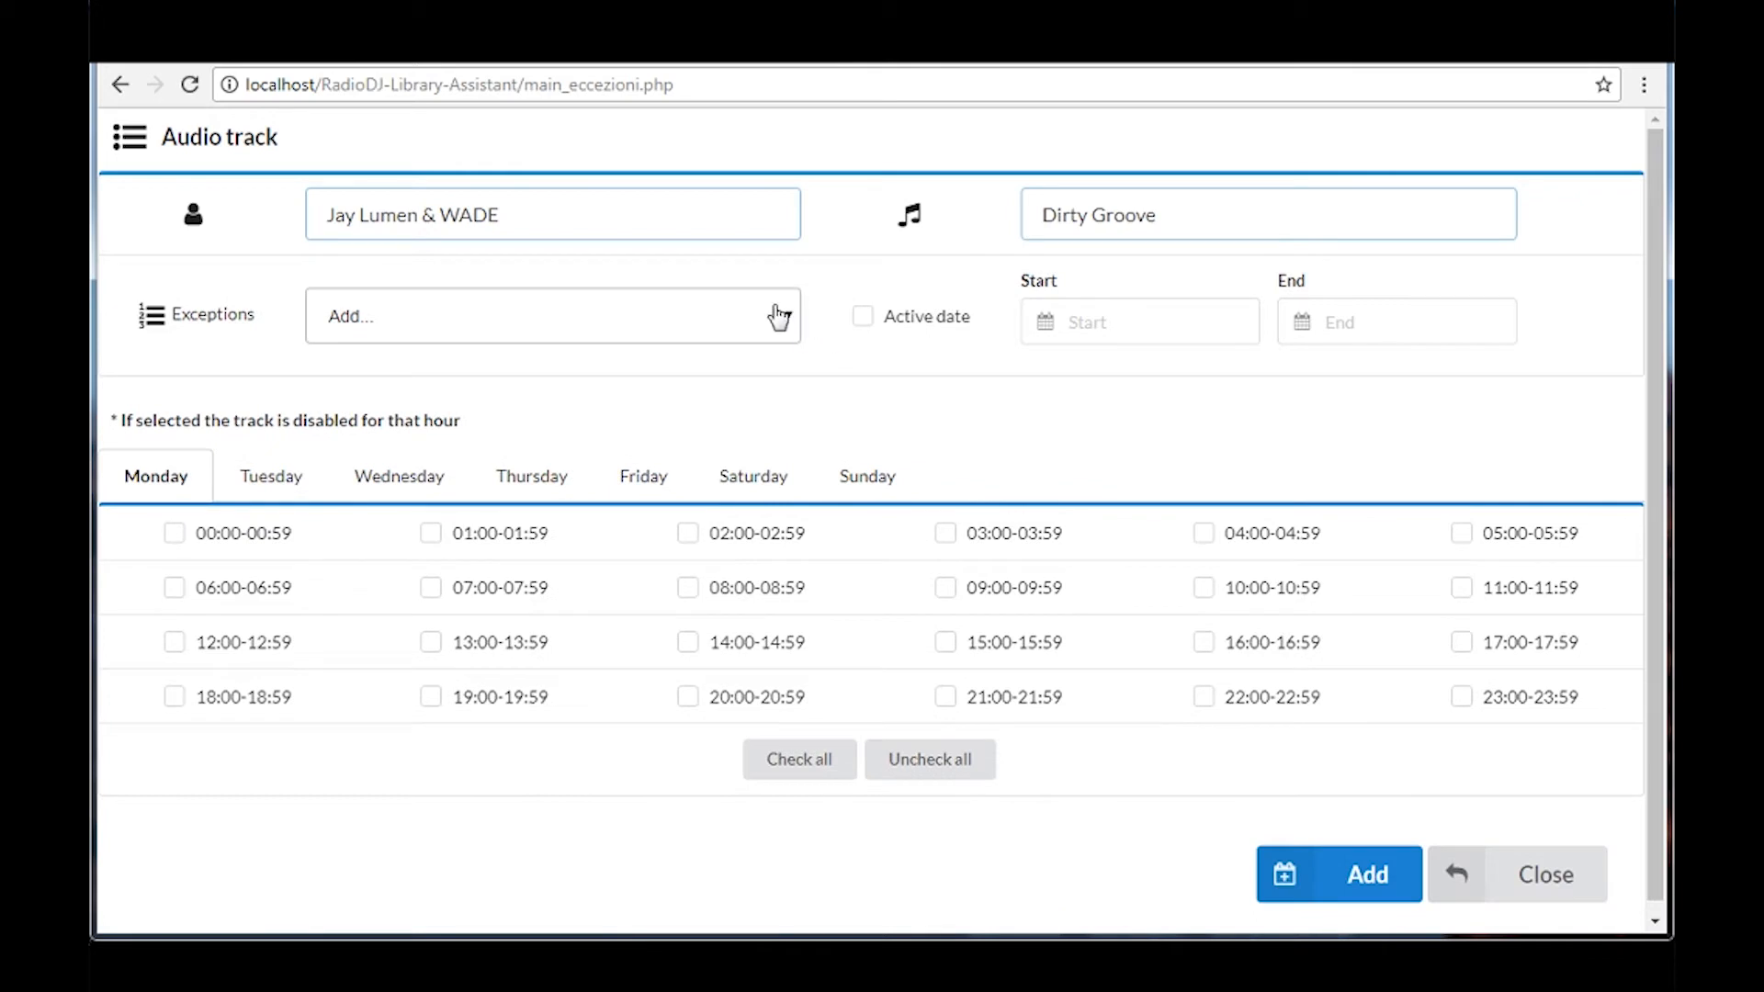
Load the Default exception of Dirty Groove and check which Saturday hours are disabled
left_click(776, 315)
left_click(742, 377)
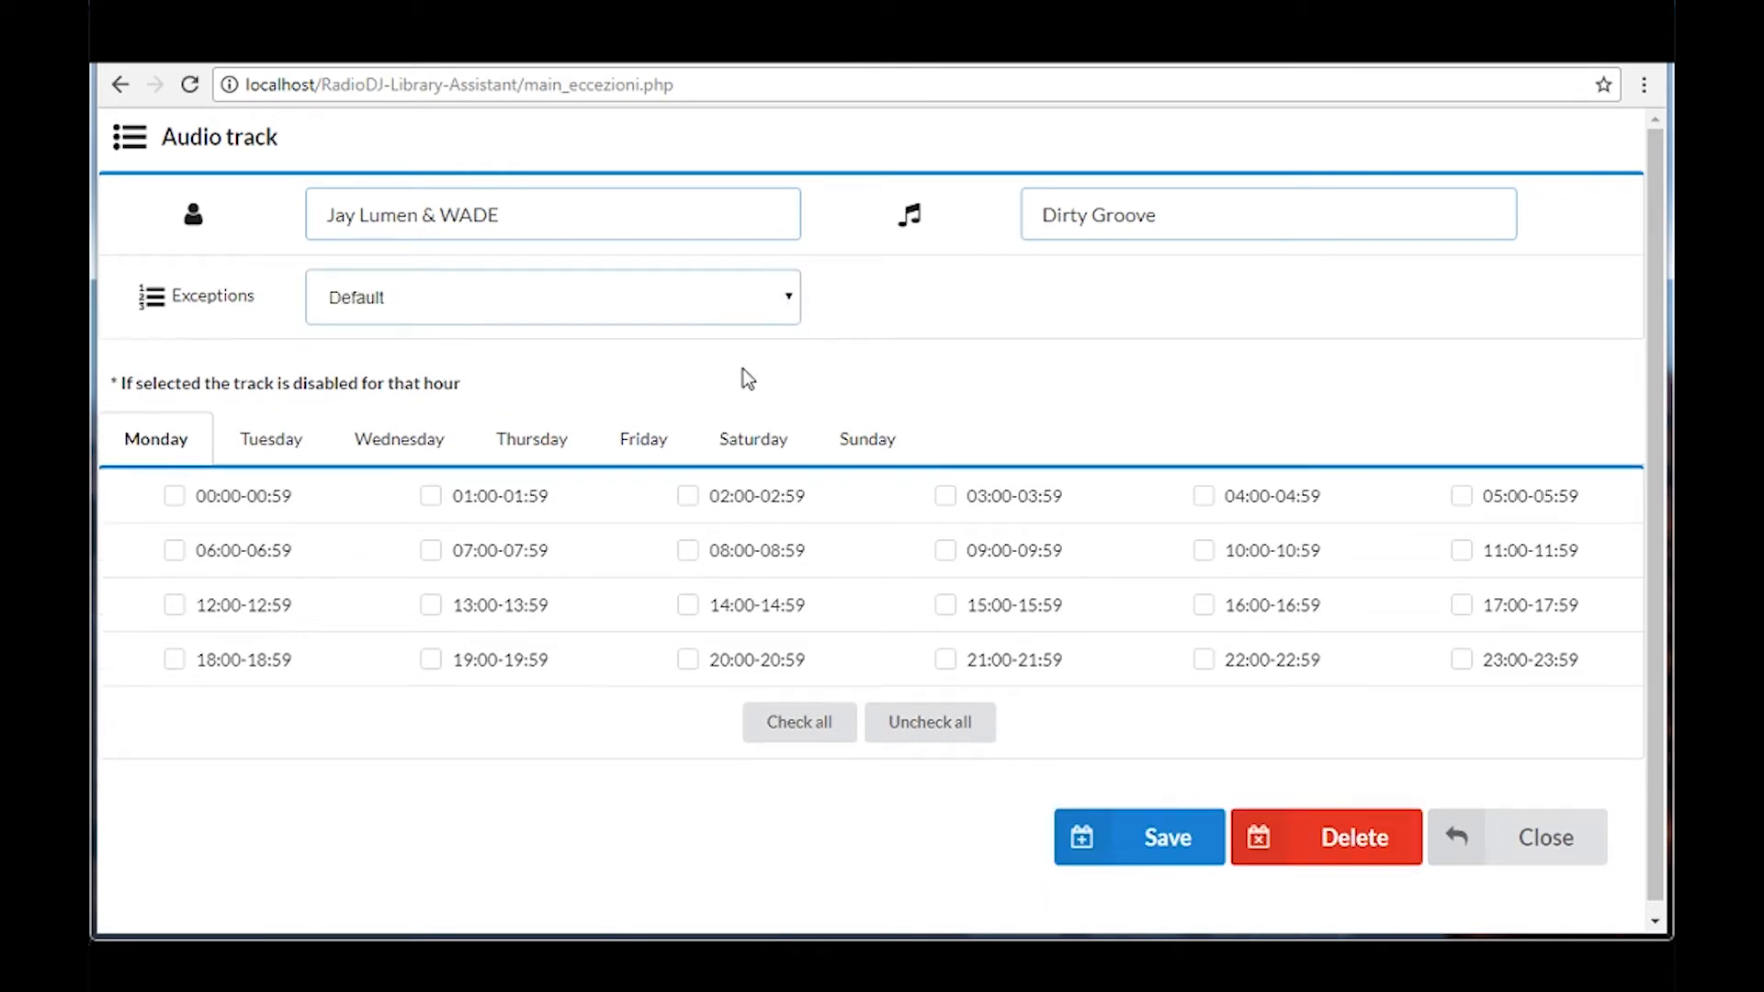
left_click(755, 455)
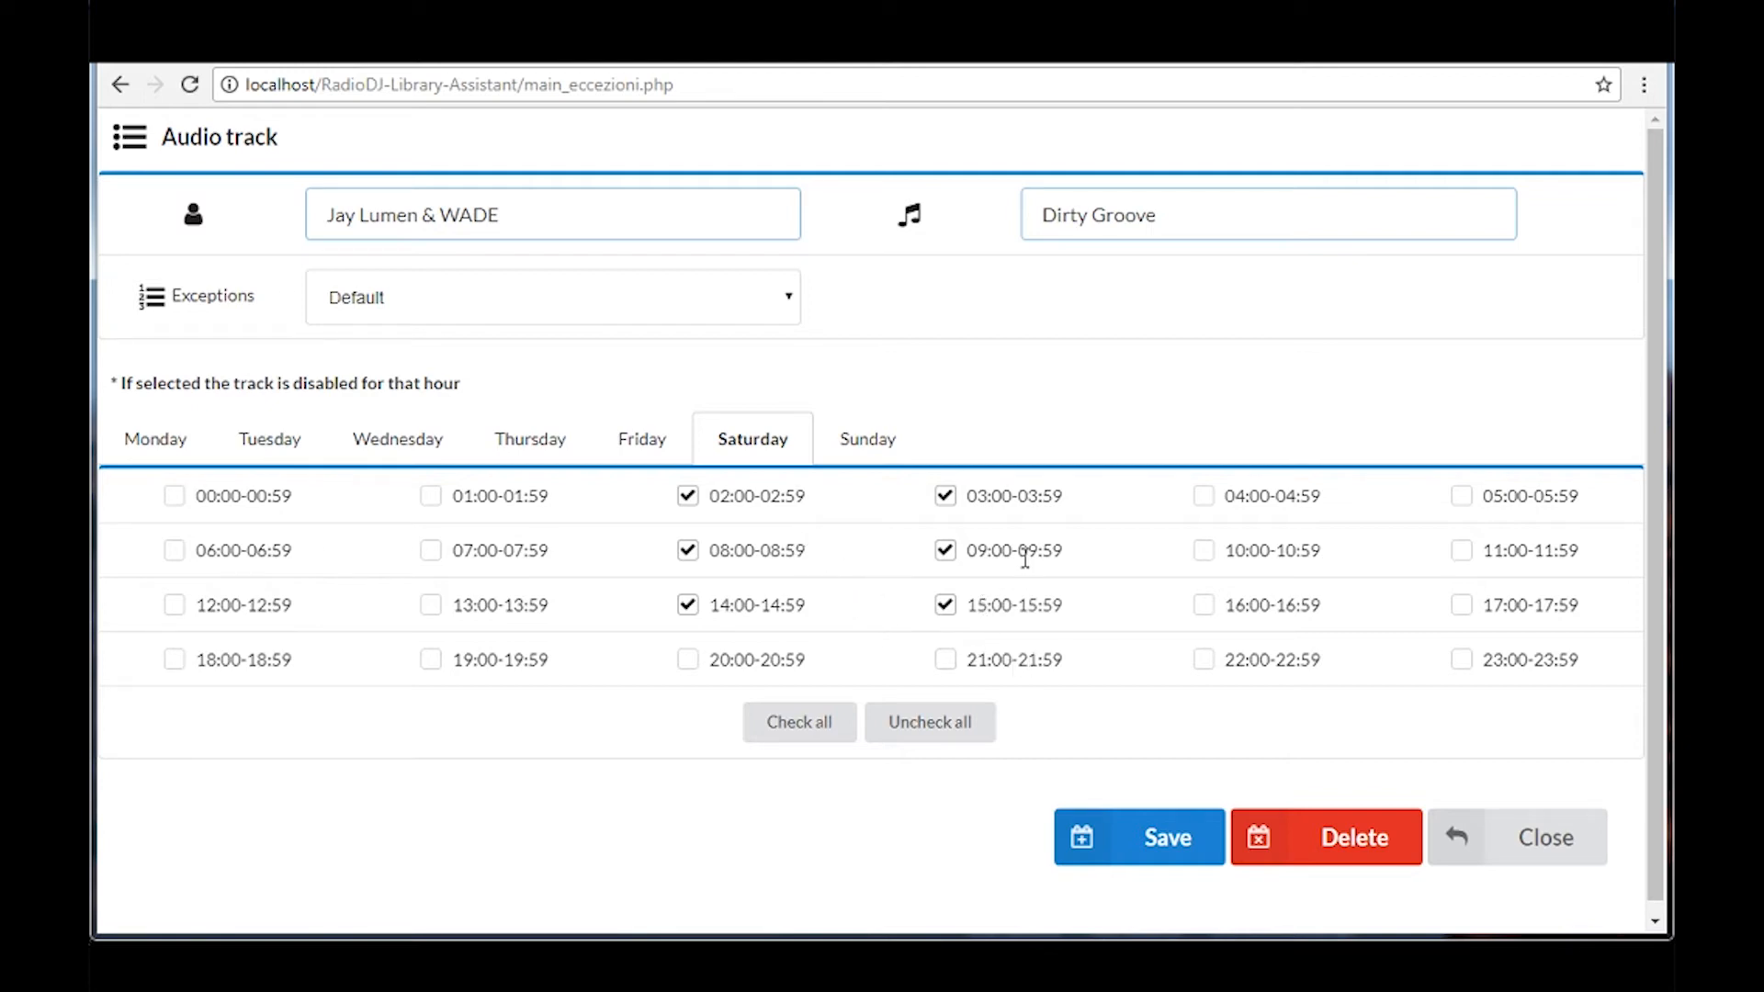
left_click(654, 306)
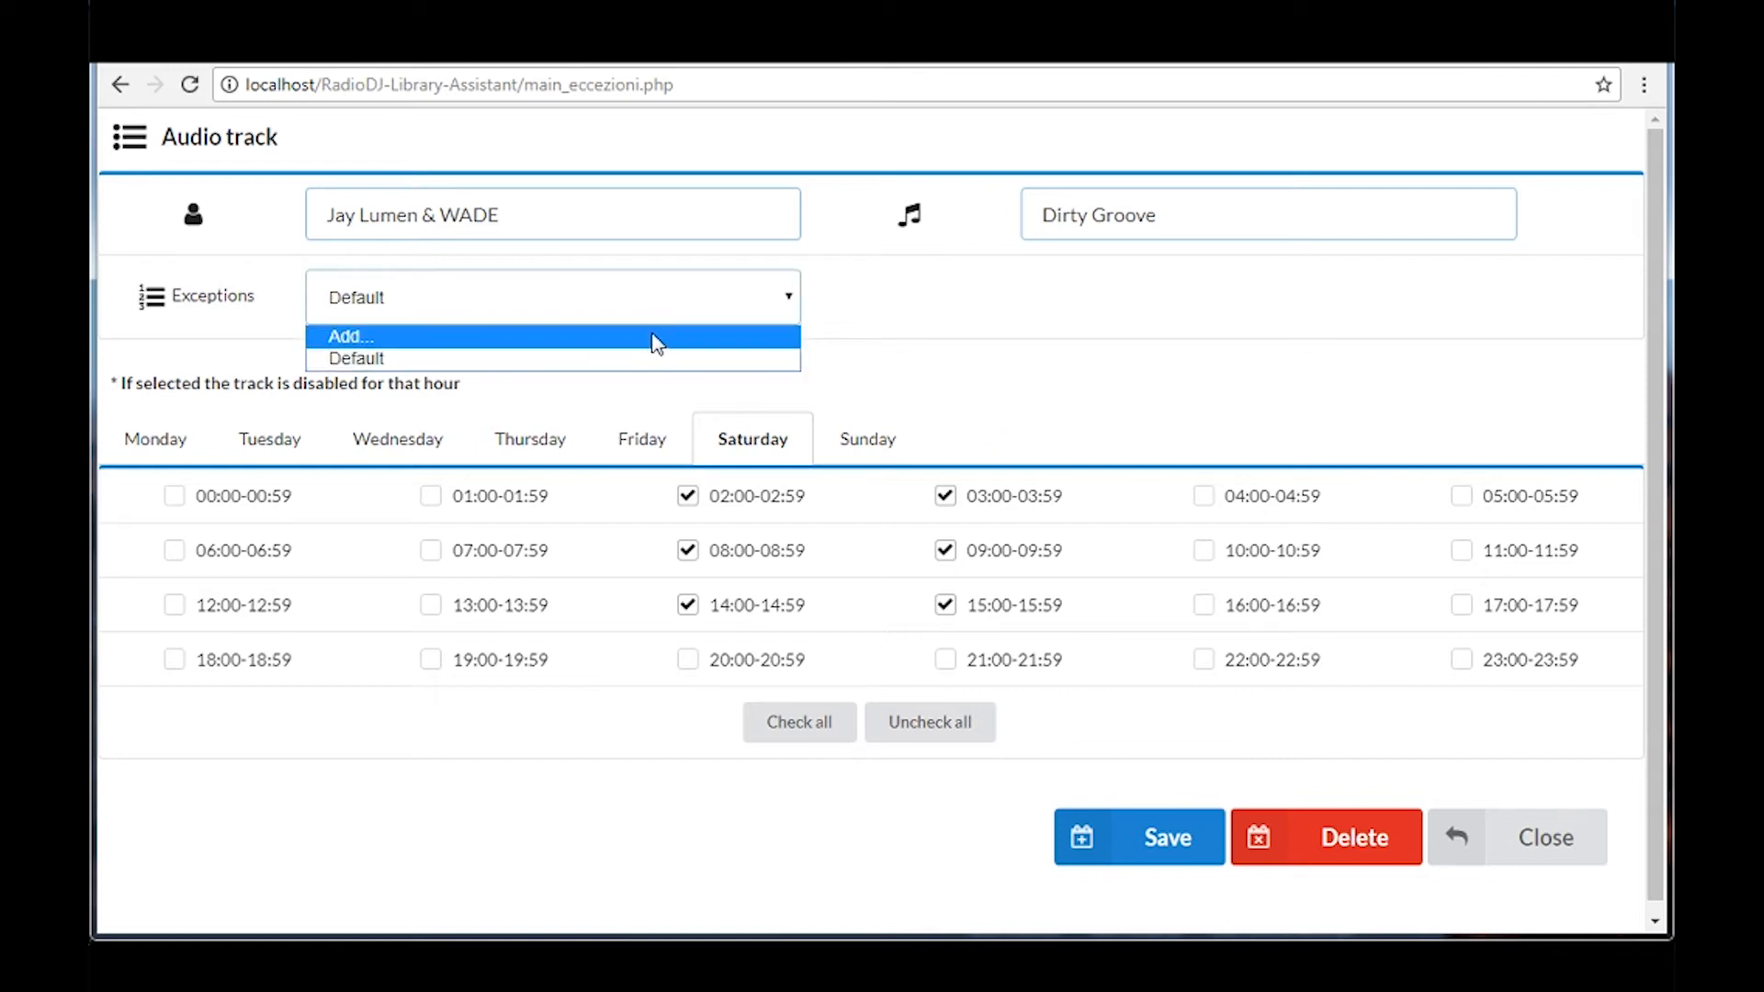
left_click(653, 339)
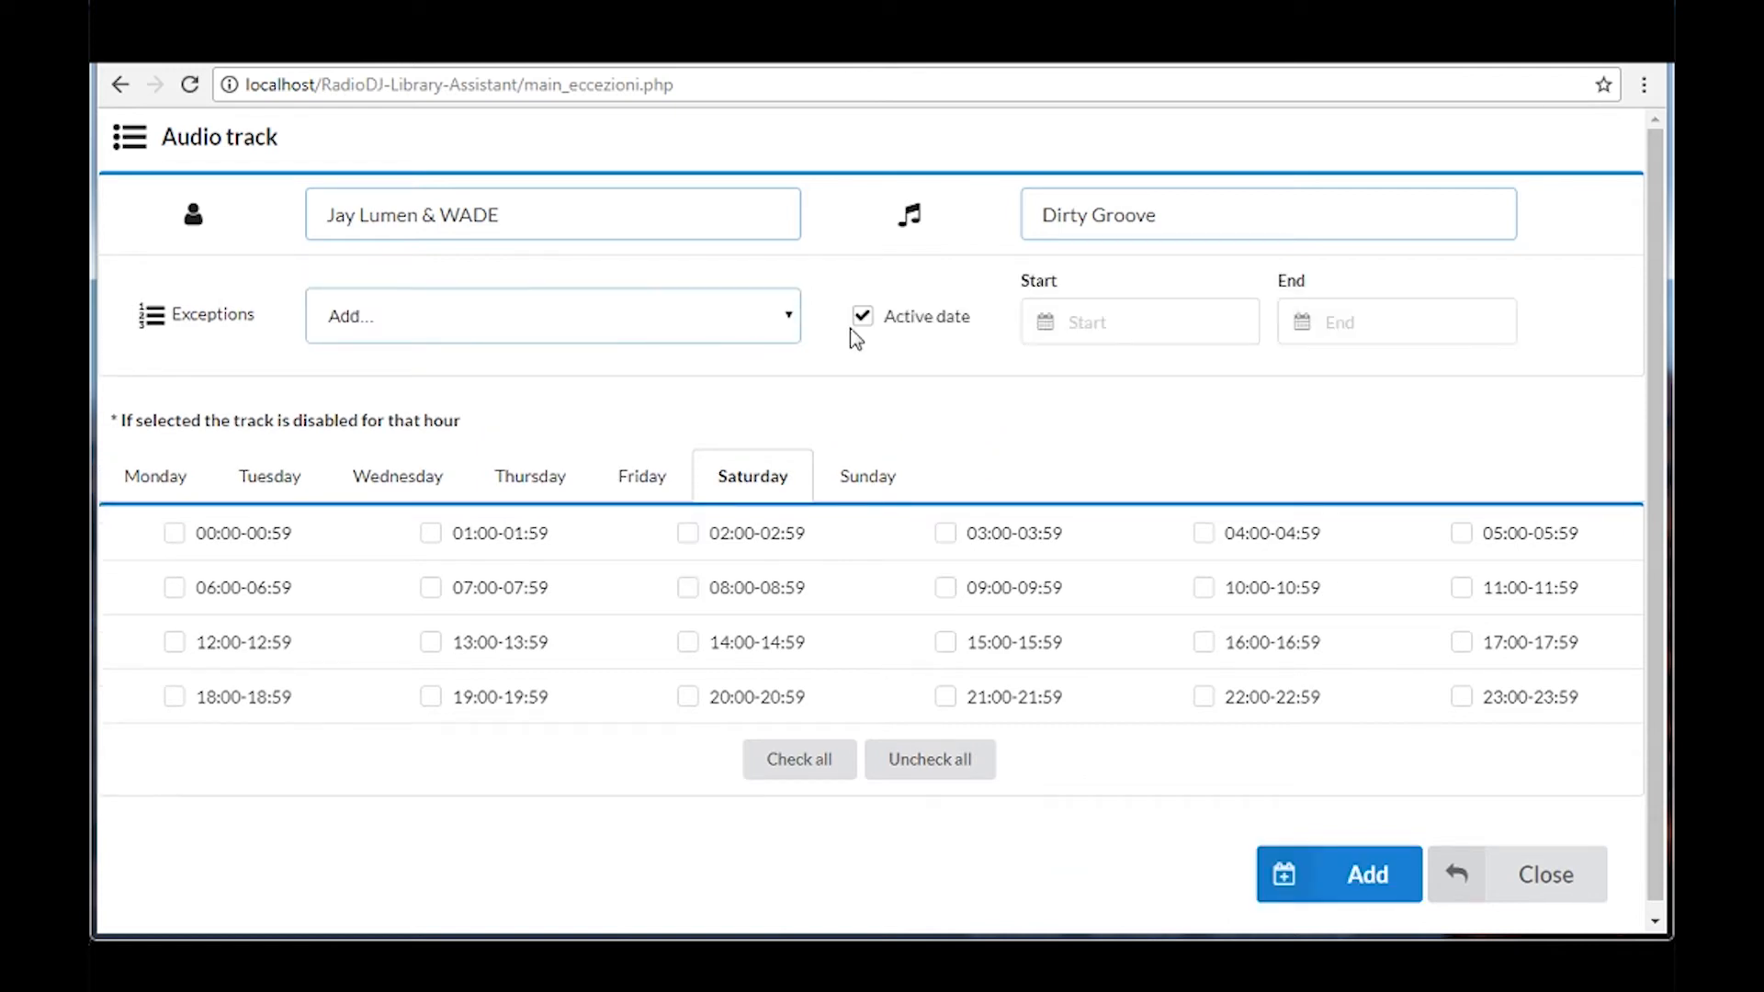
left_click(1039, 320)
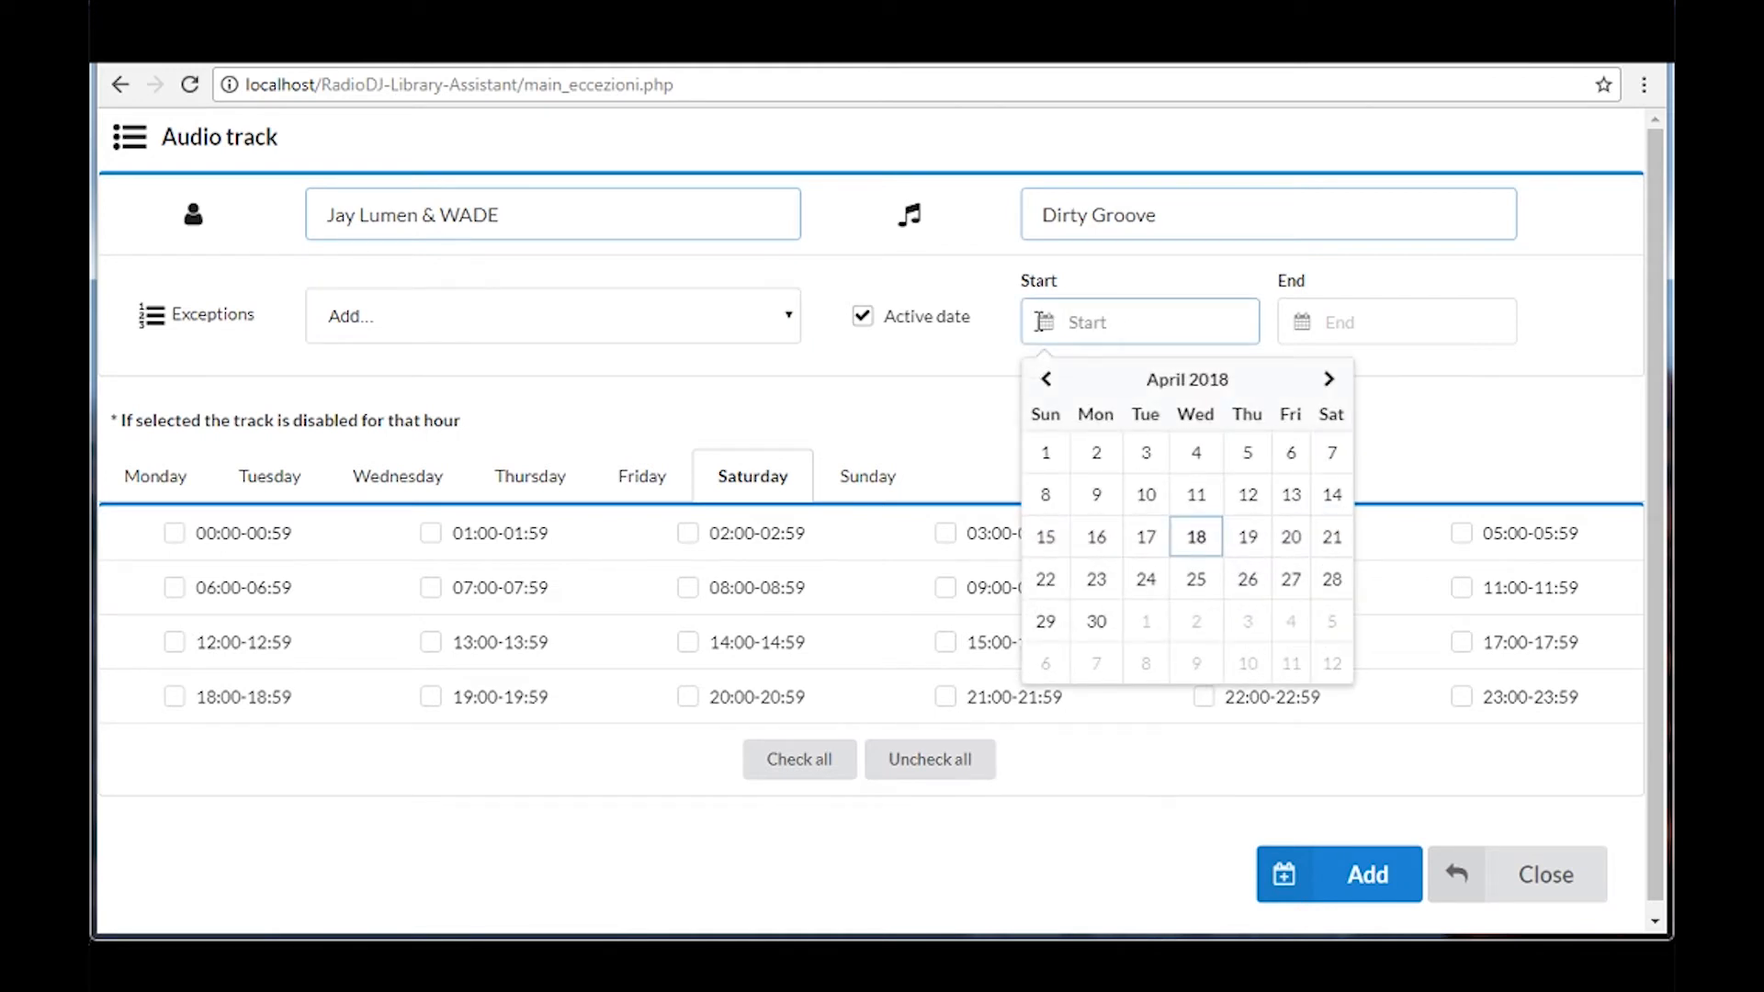
left_click(956, 410)
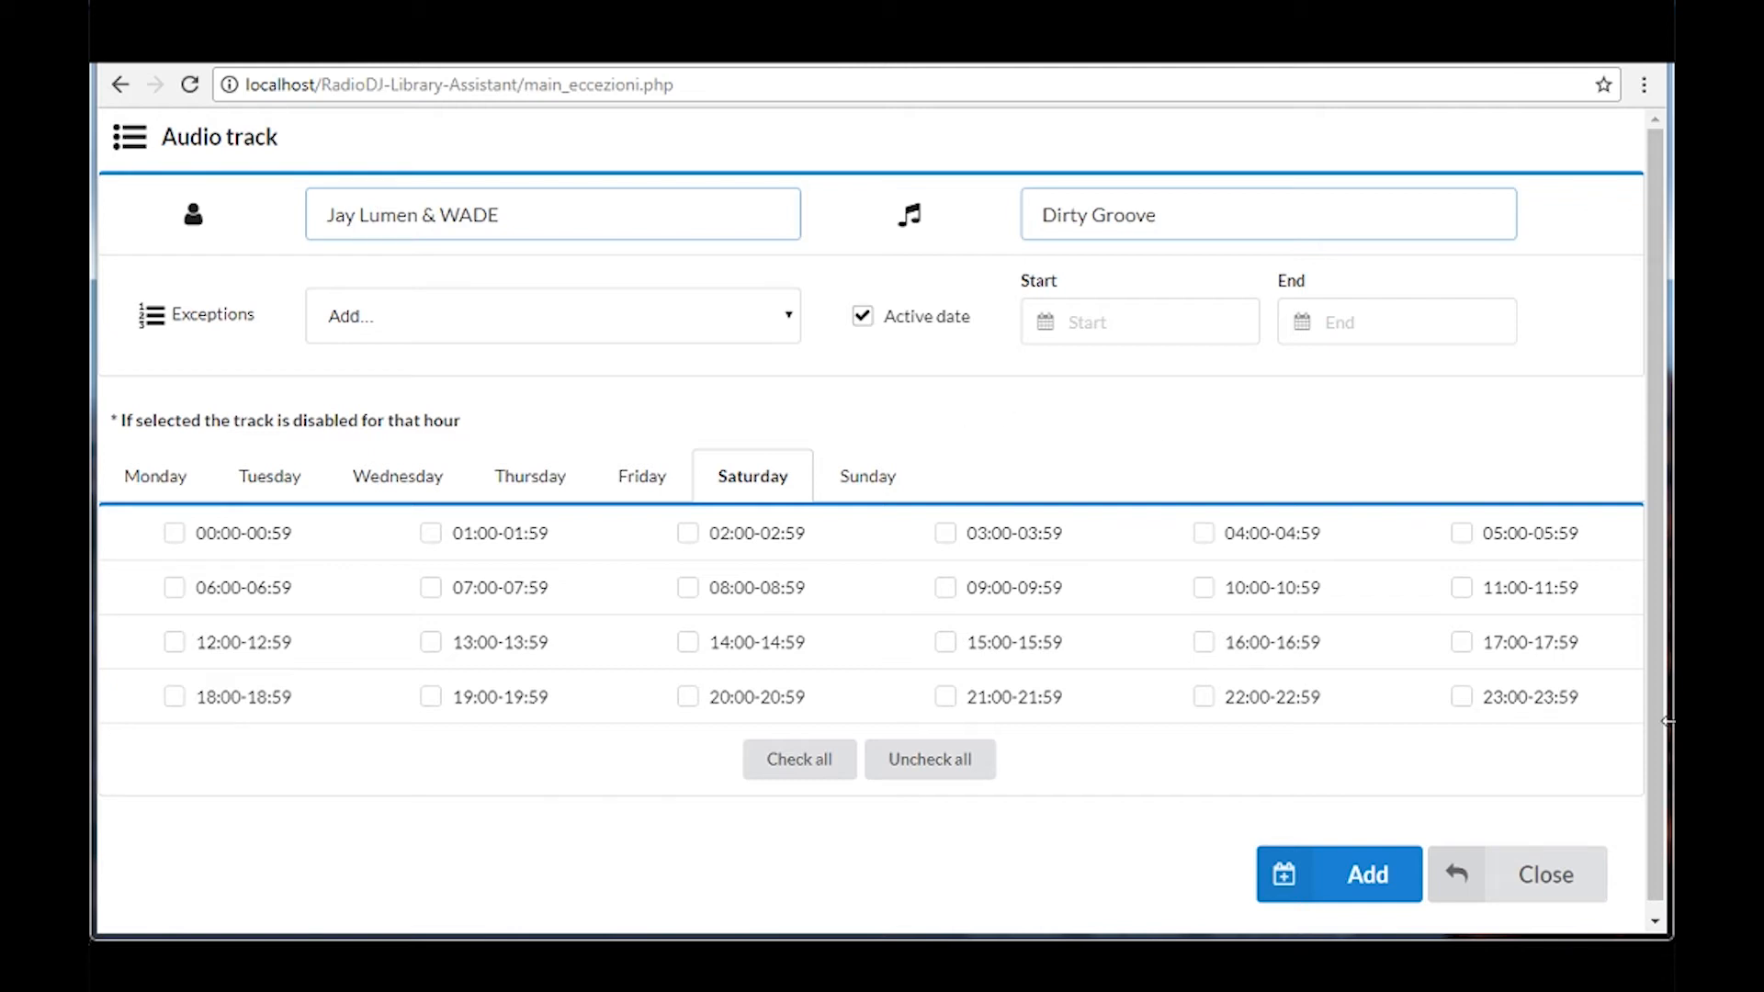
Return to the track list and examine the hourly Song Report of the track titled 2
left_click(1551, 868)
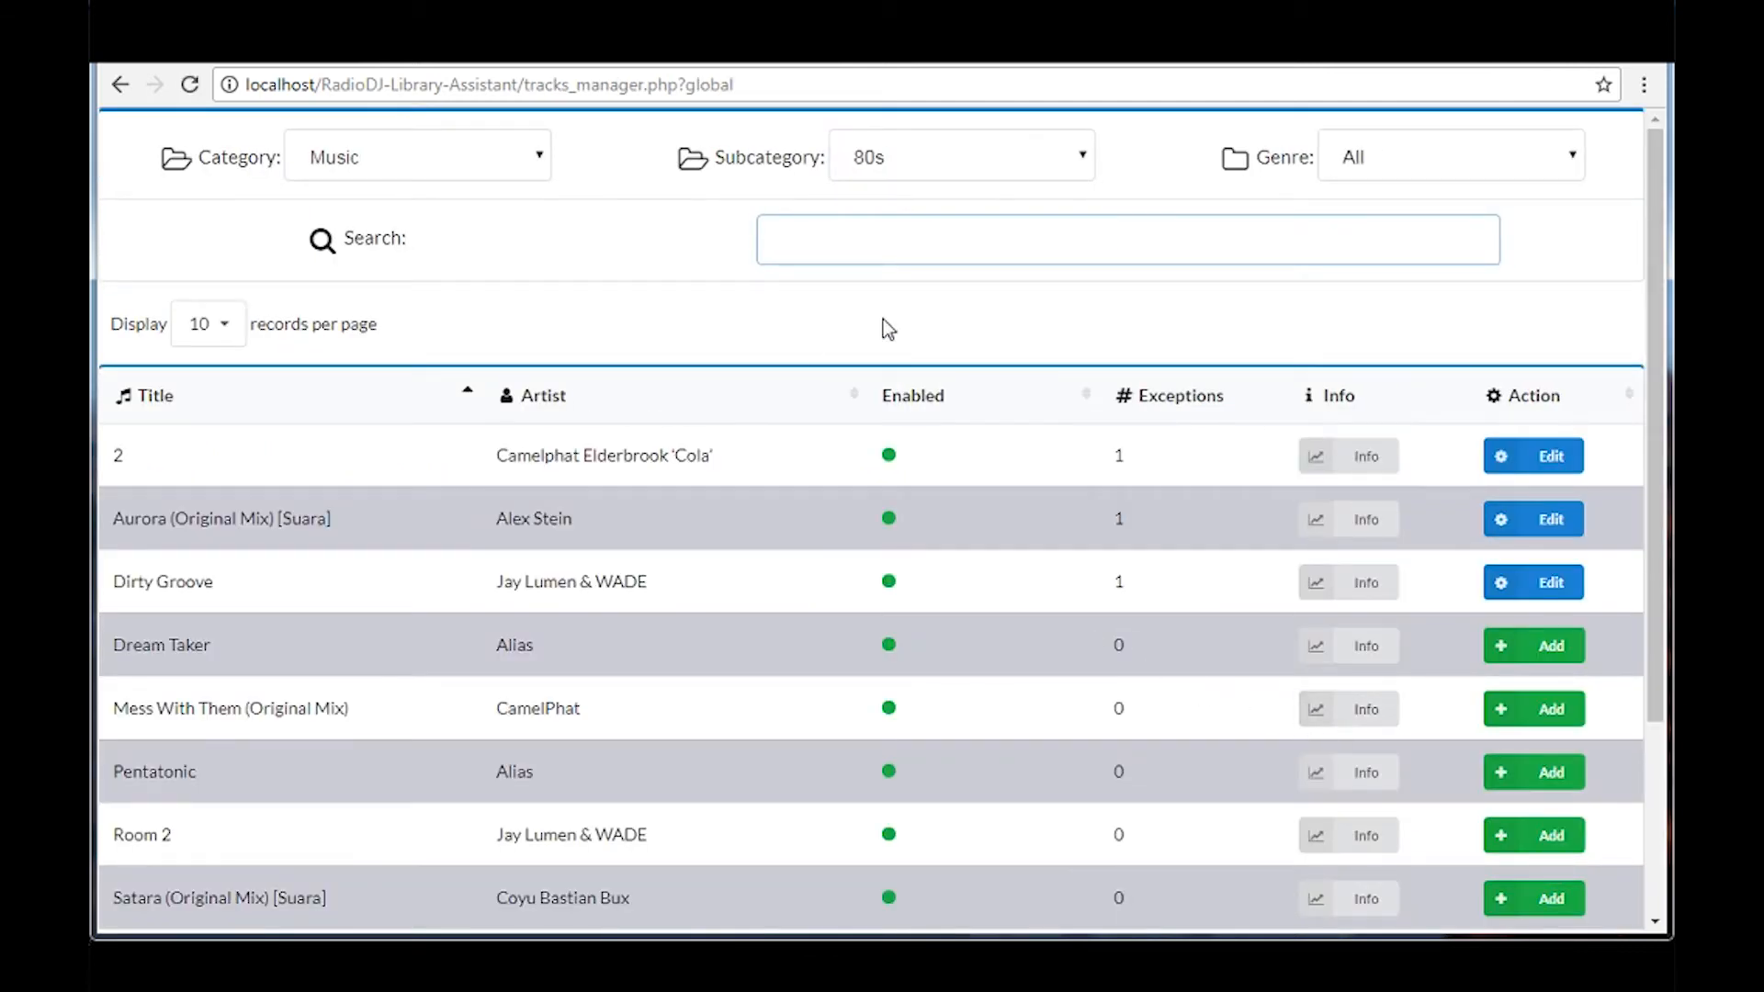
left_click(1393, 465)
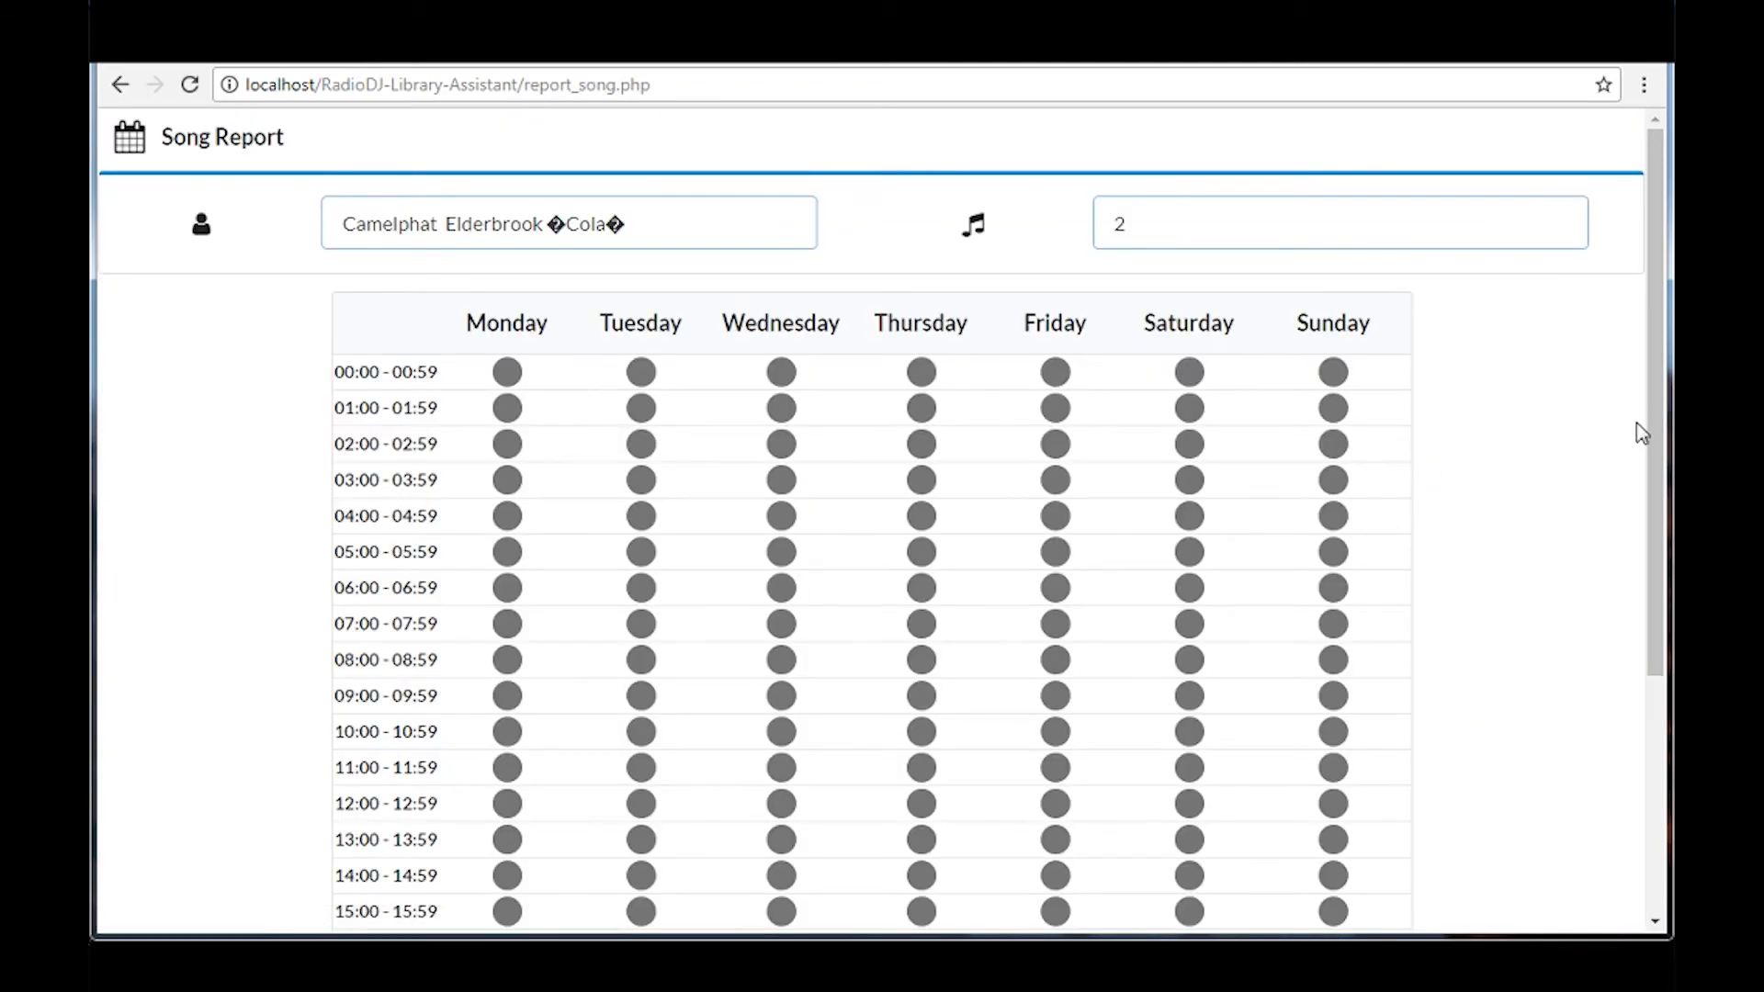
left_click_drag(1656, 422, 1668, 522)
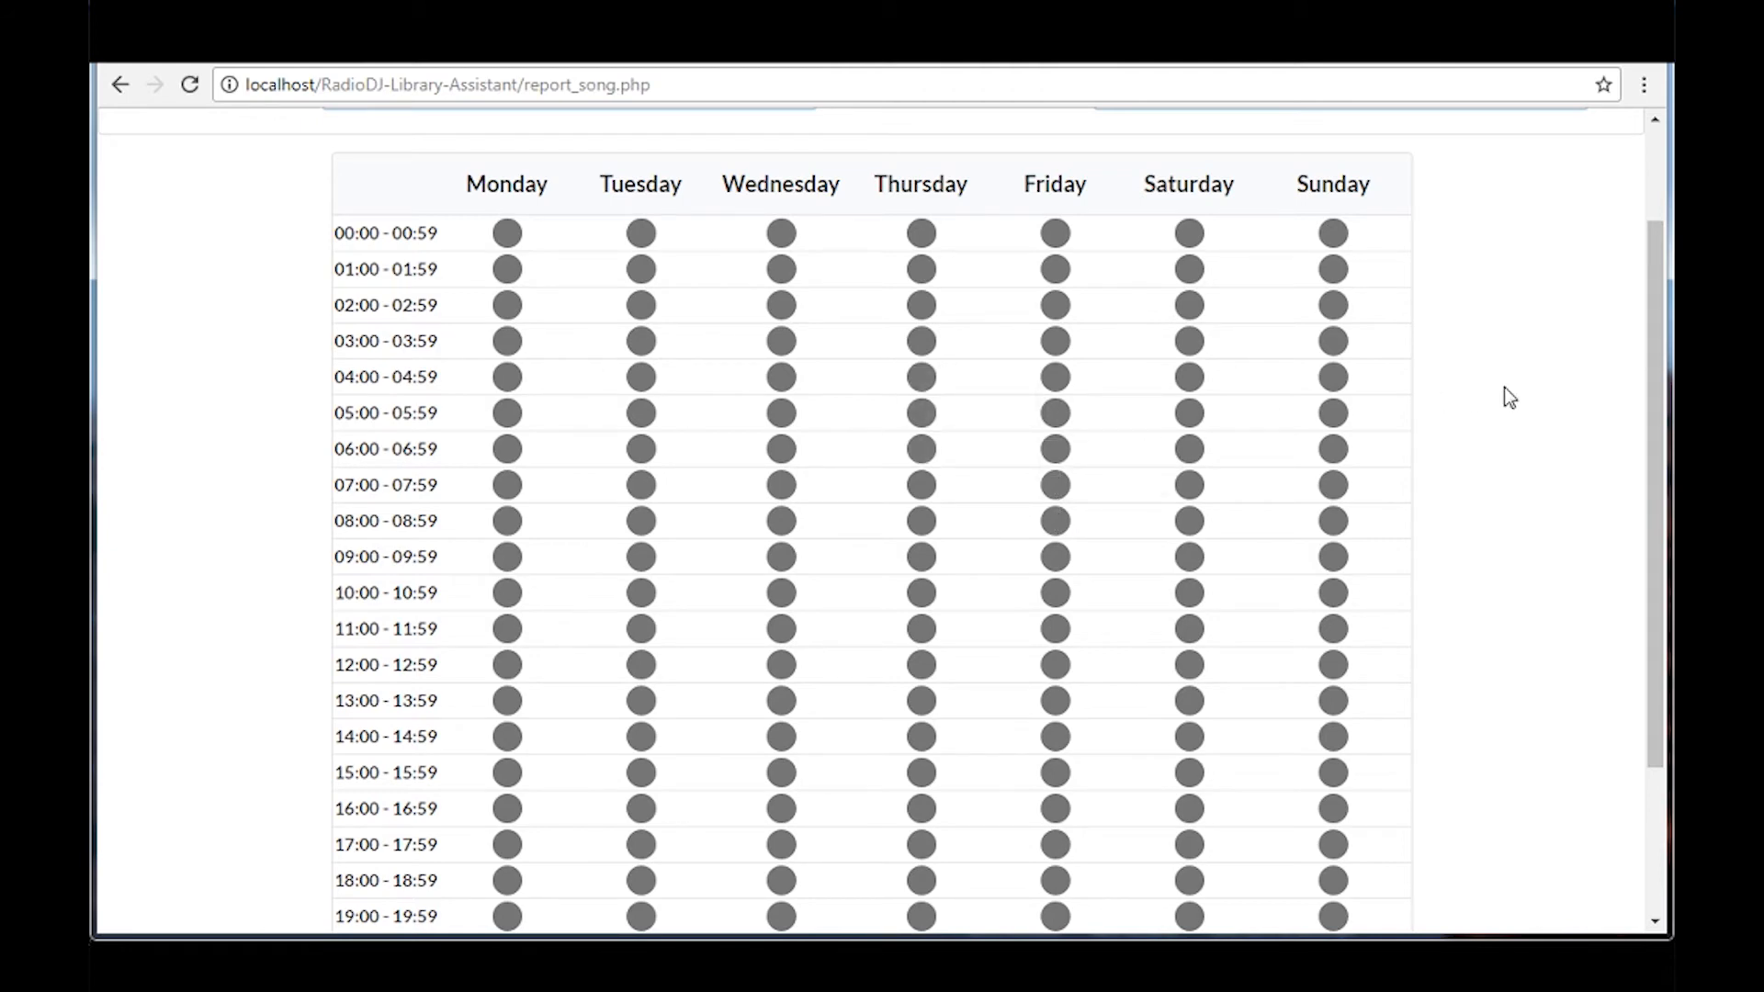
left_click_drag(1650, 376, 1602, 317)
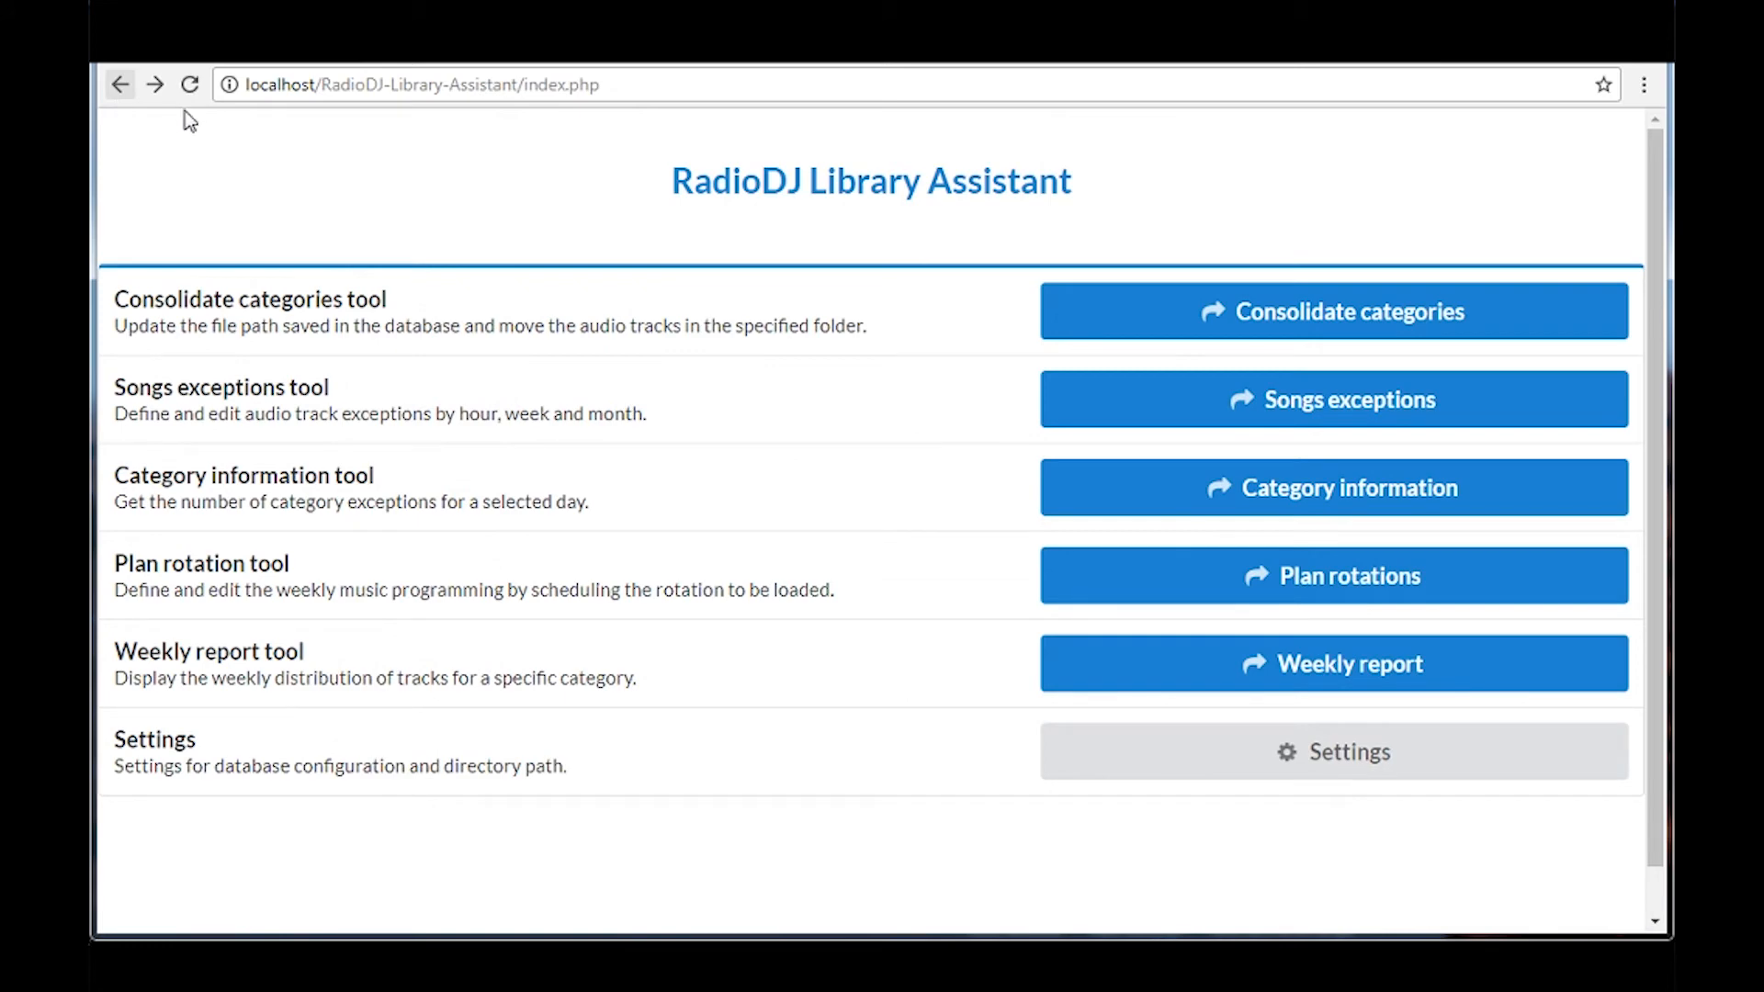
Request the category information for the 80s category on 21 April
left_click(1238, 513)
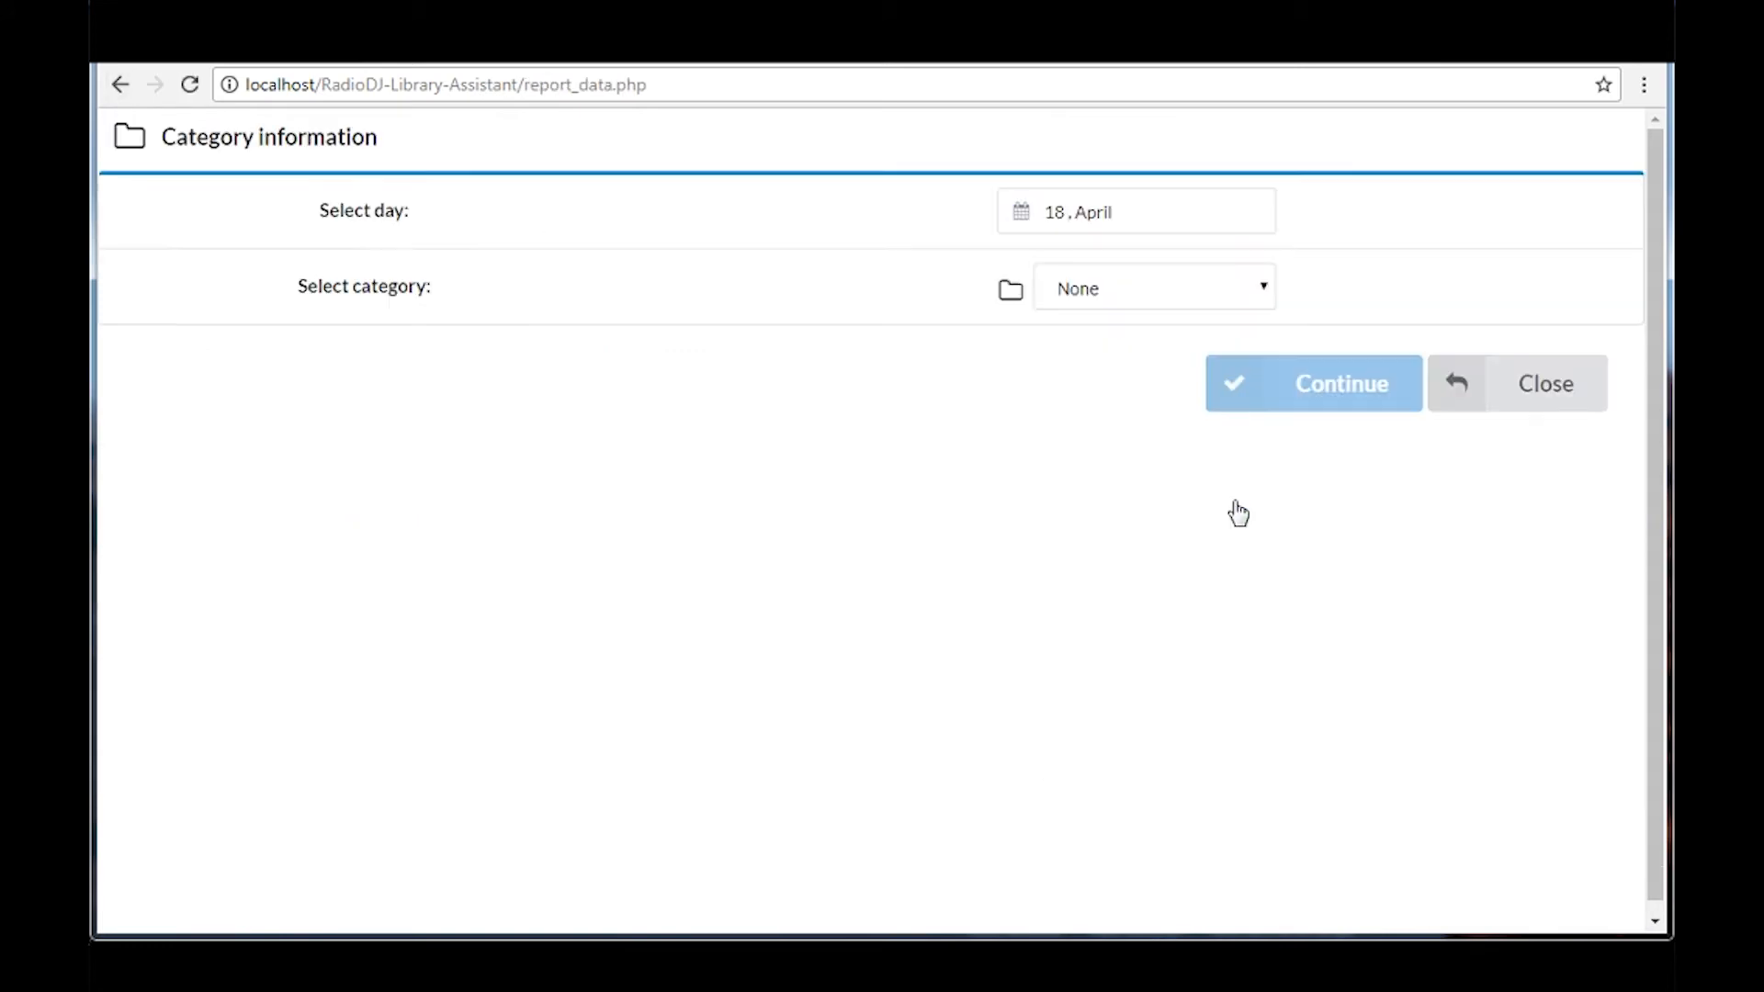
left_click(1108, 217)
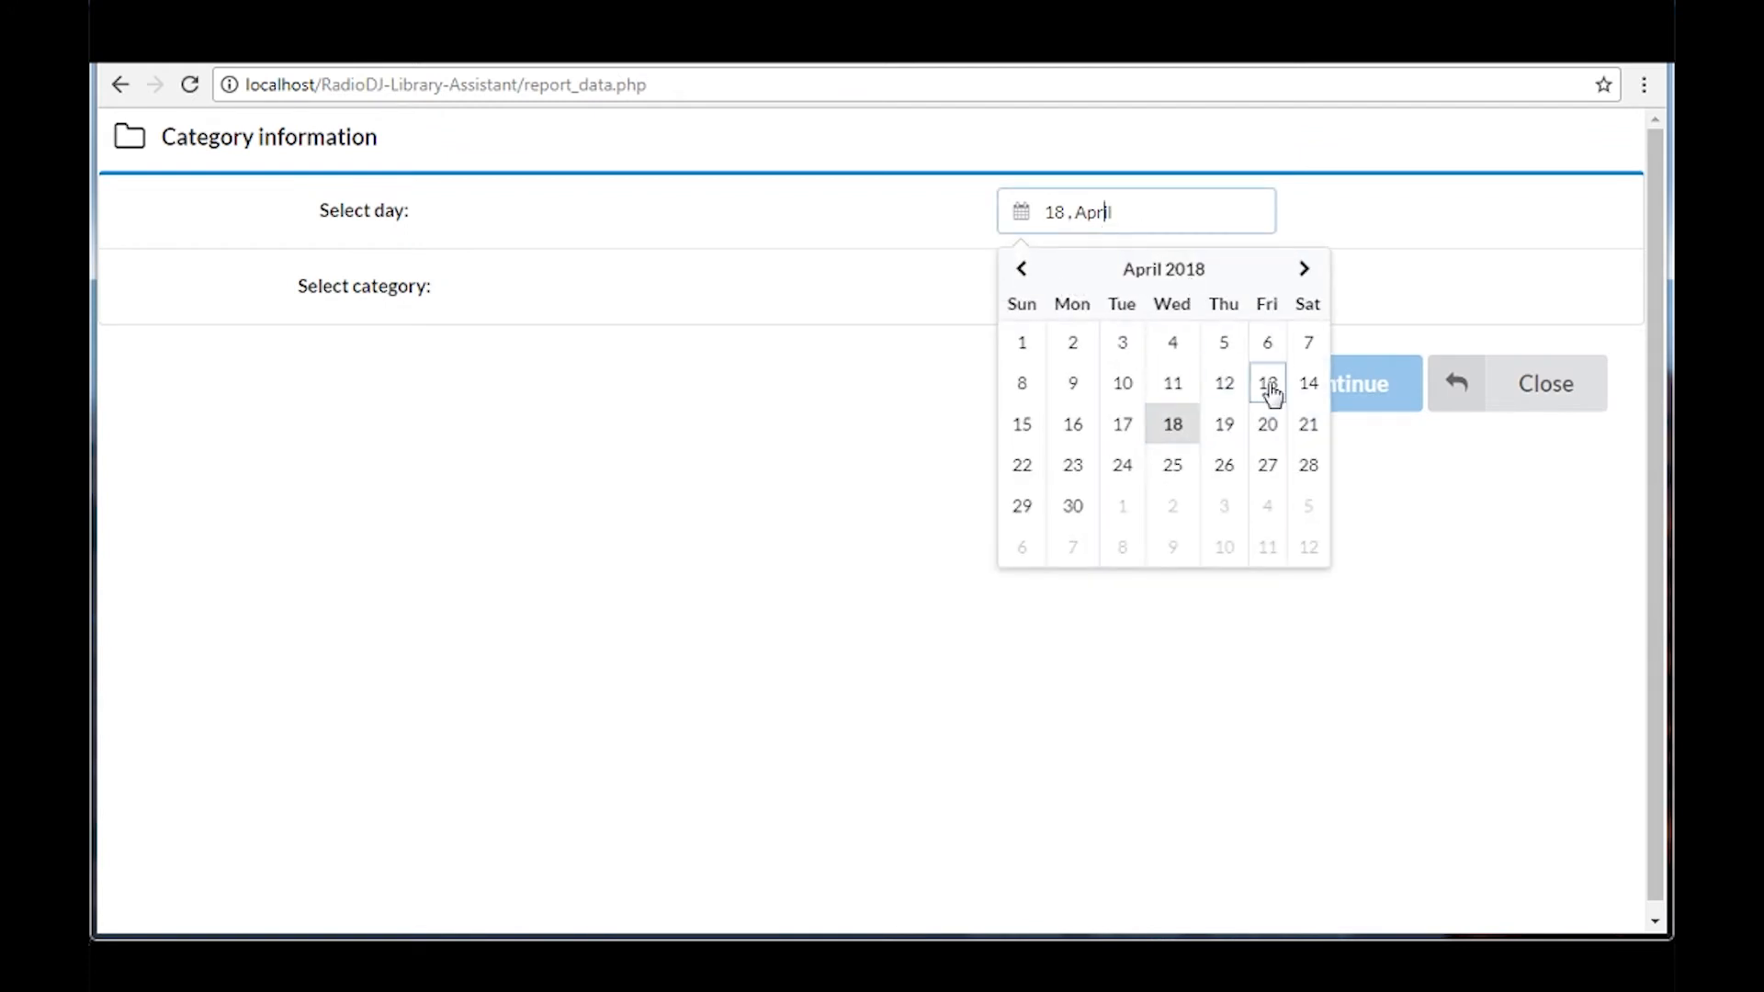
left_click(1301, 439)
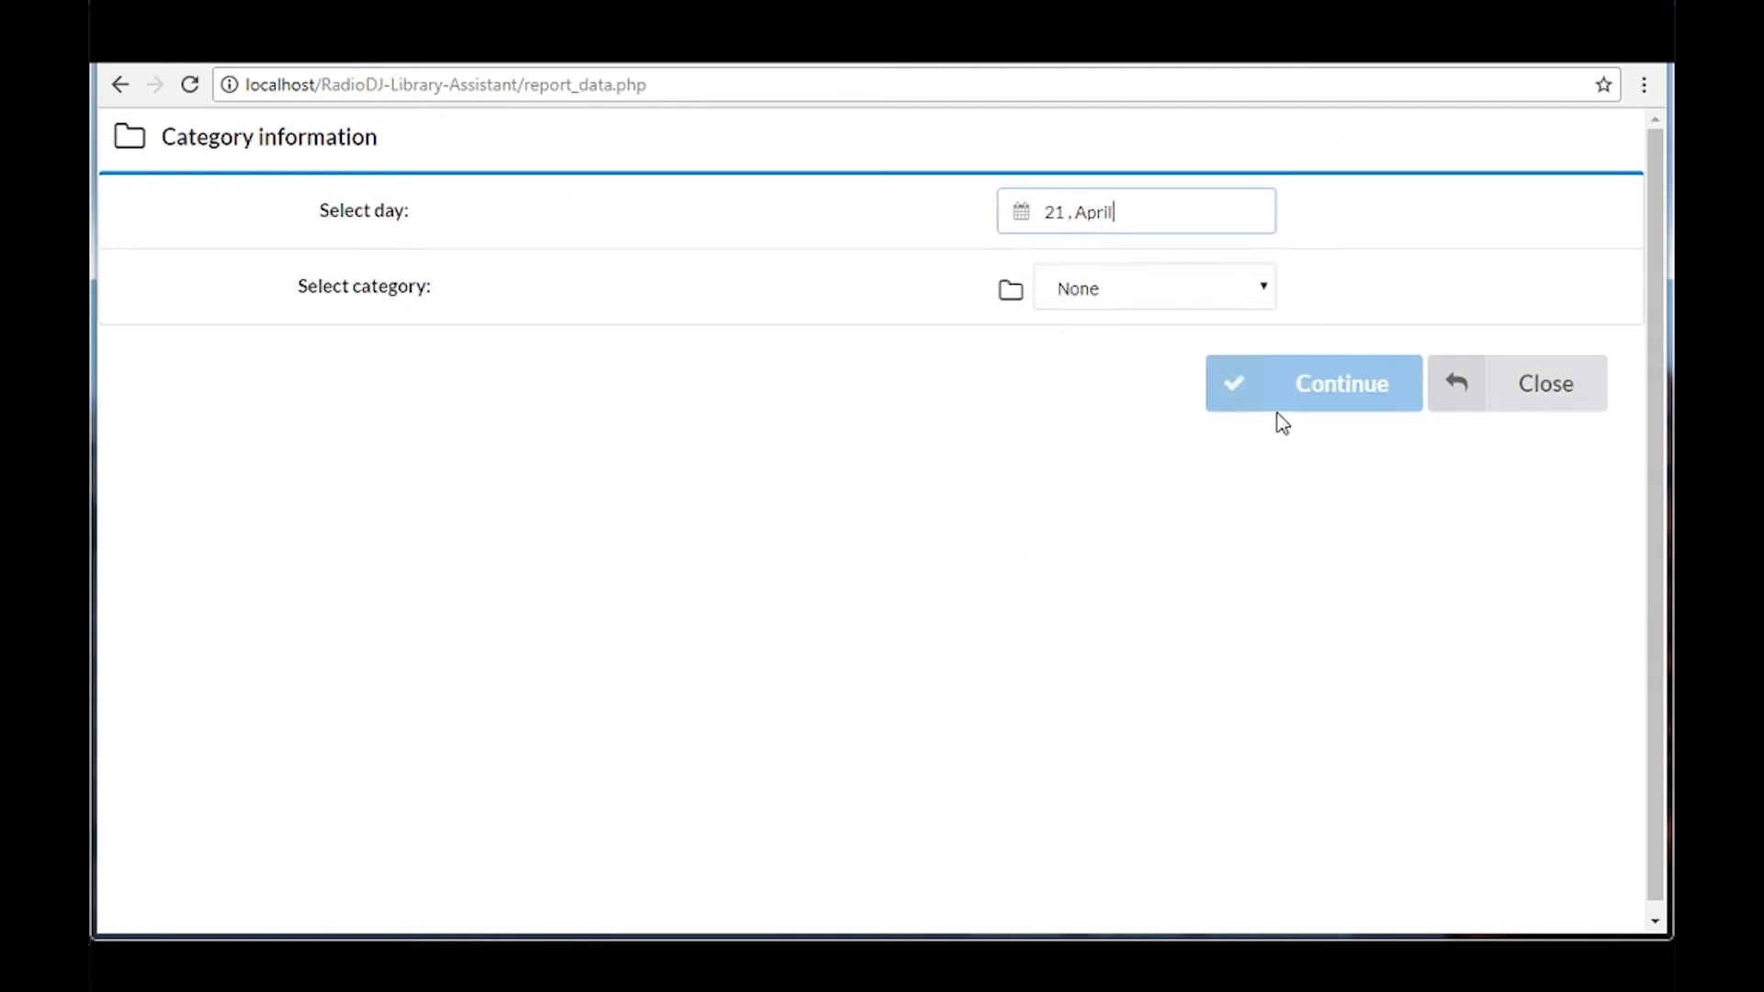
left_click(1158, 306)
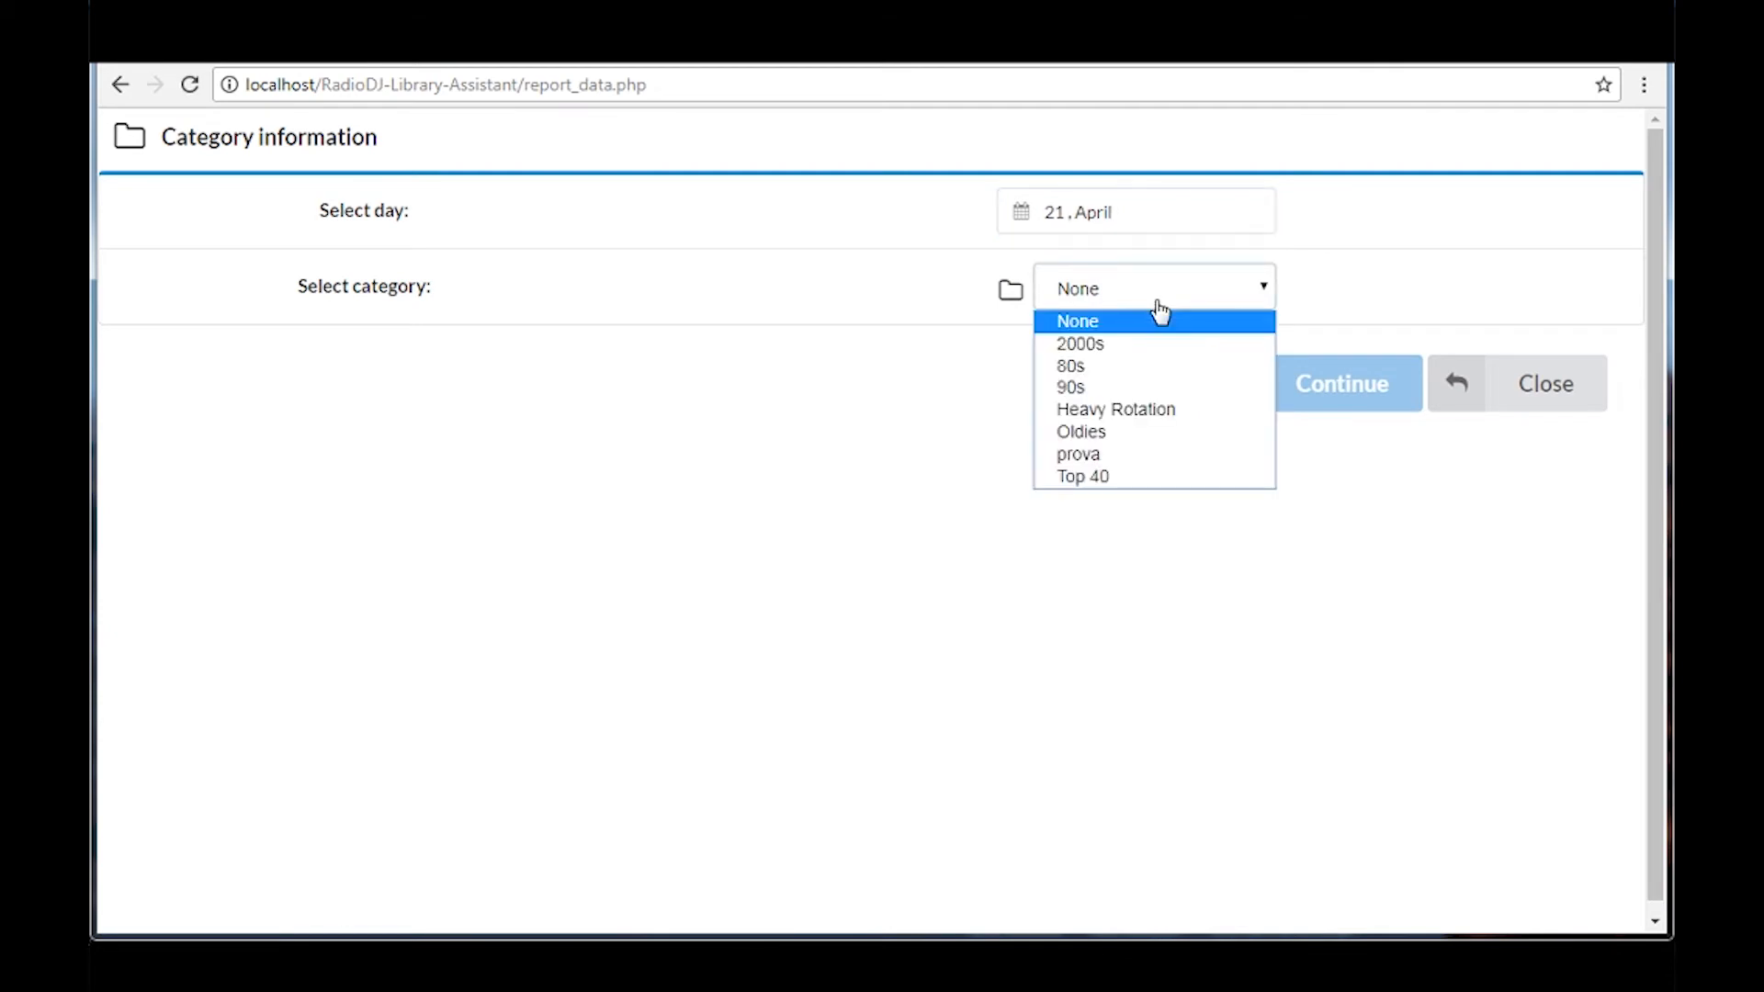
left_click(1156, 368)
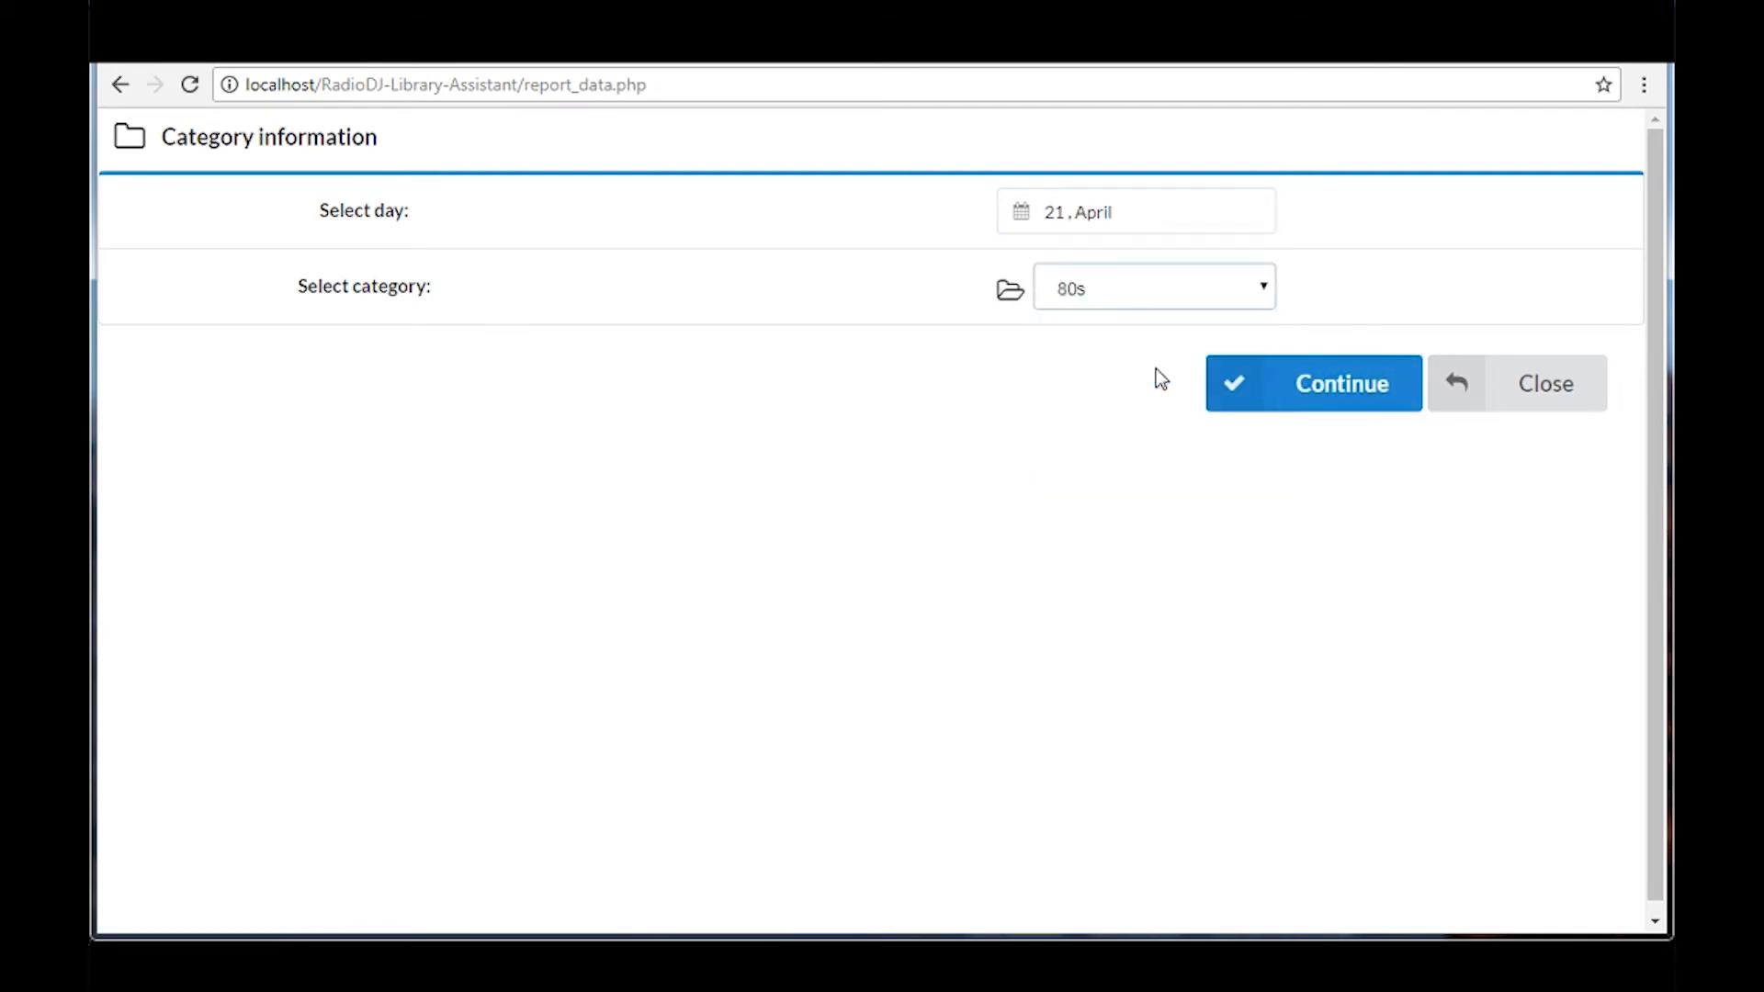
left_click(1310, 383)
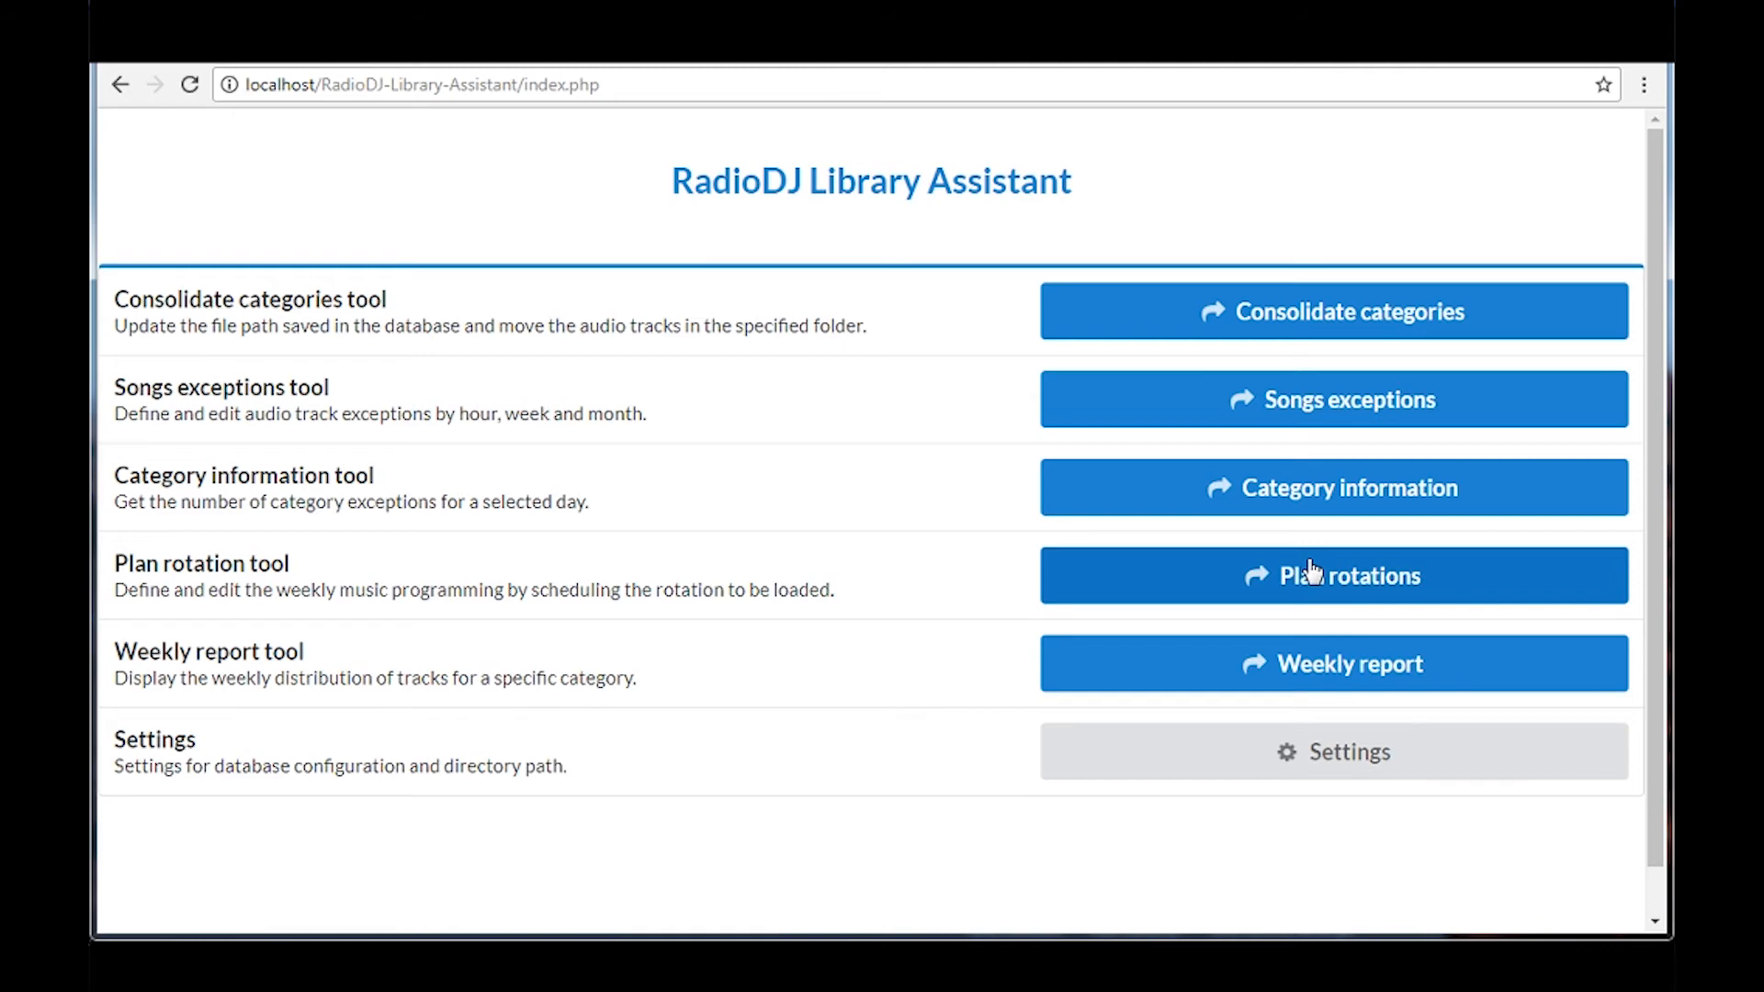
Open the weekly rotation plan and inspect the rotation choices for Thursday 00:00-00:59 without changing the schedule
left_click(1313, 571)
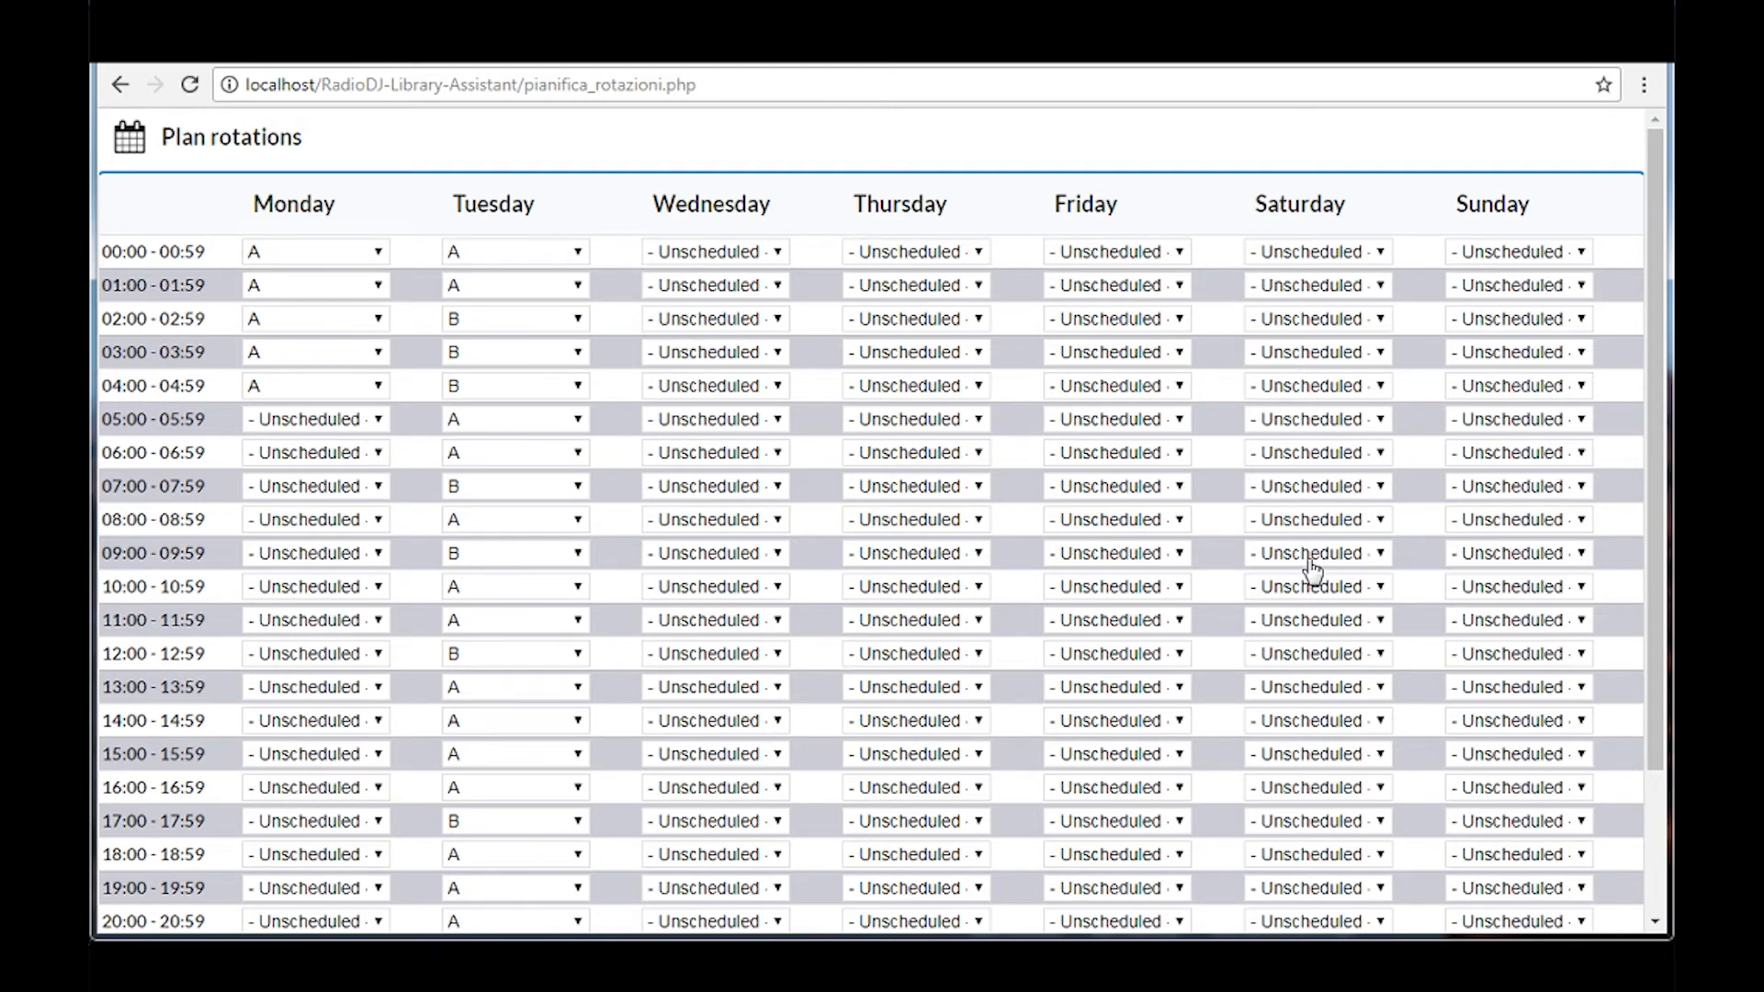
left_click(934, 254)
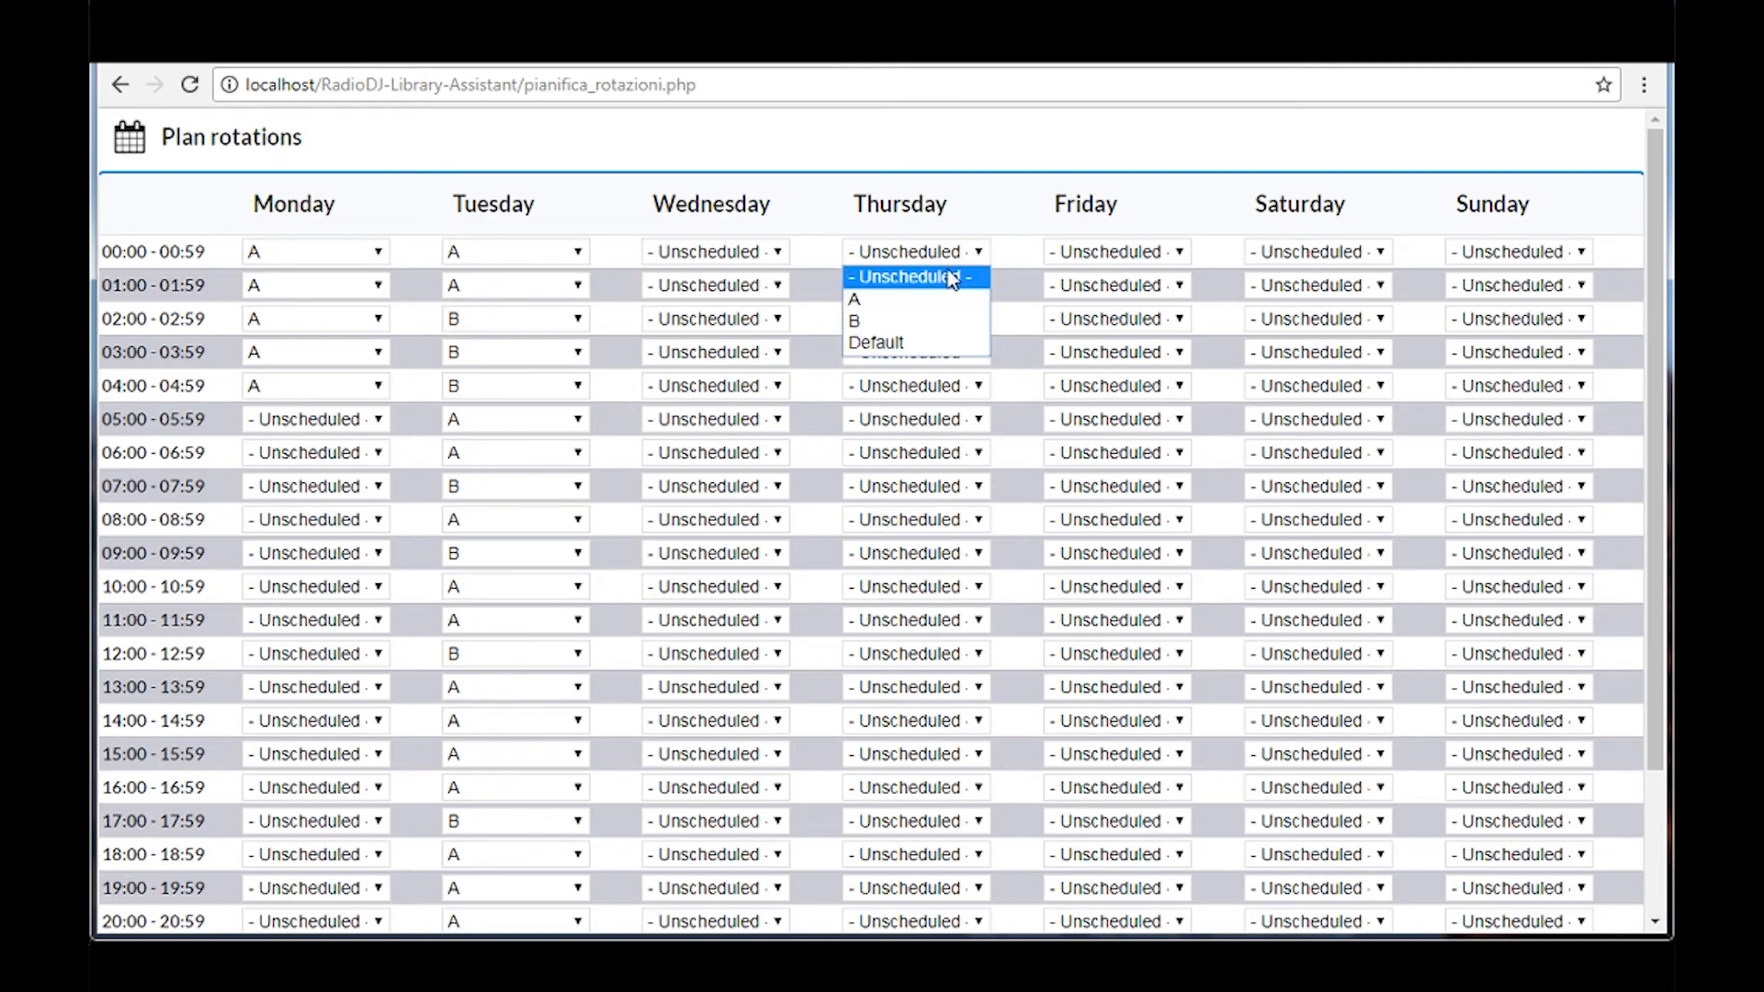
left_click(1001, 272)
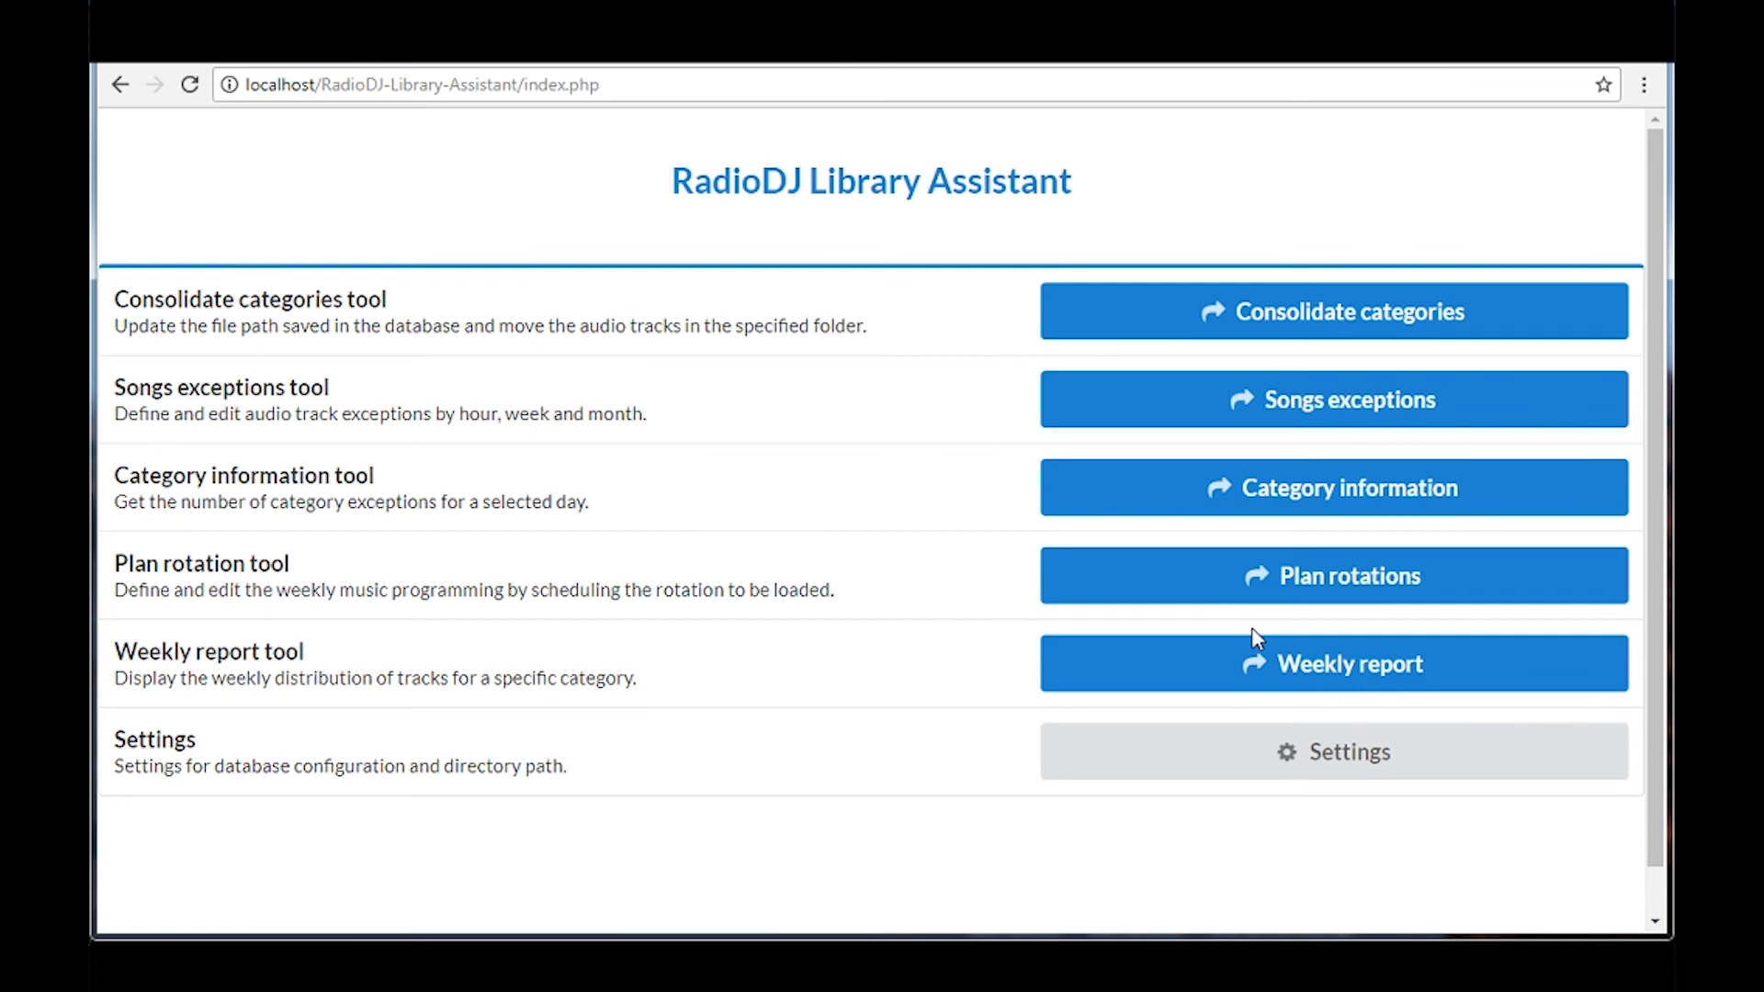
Examine the Weekly report for the 80s category and open the statistics for all categories
left_click(1307, 677)
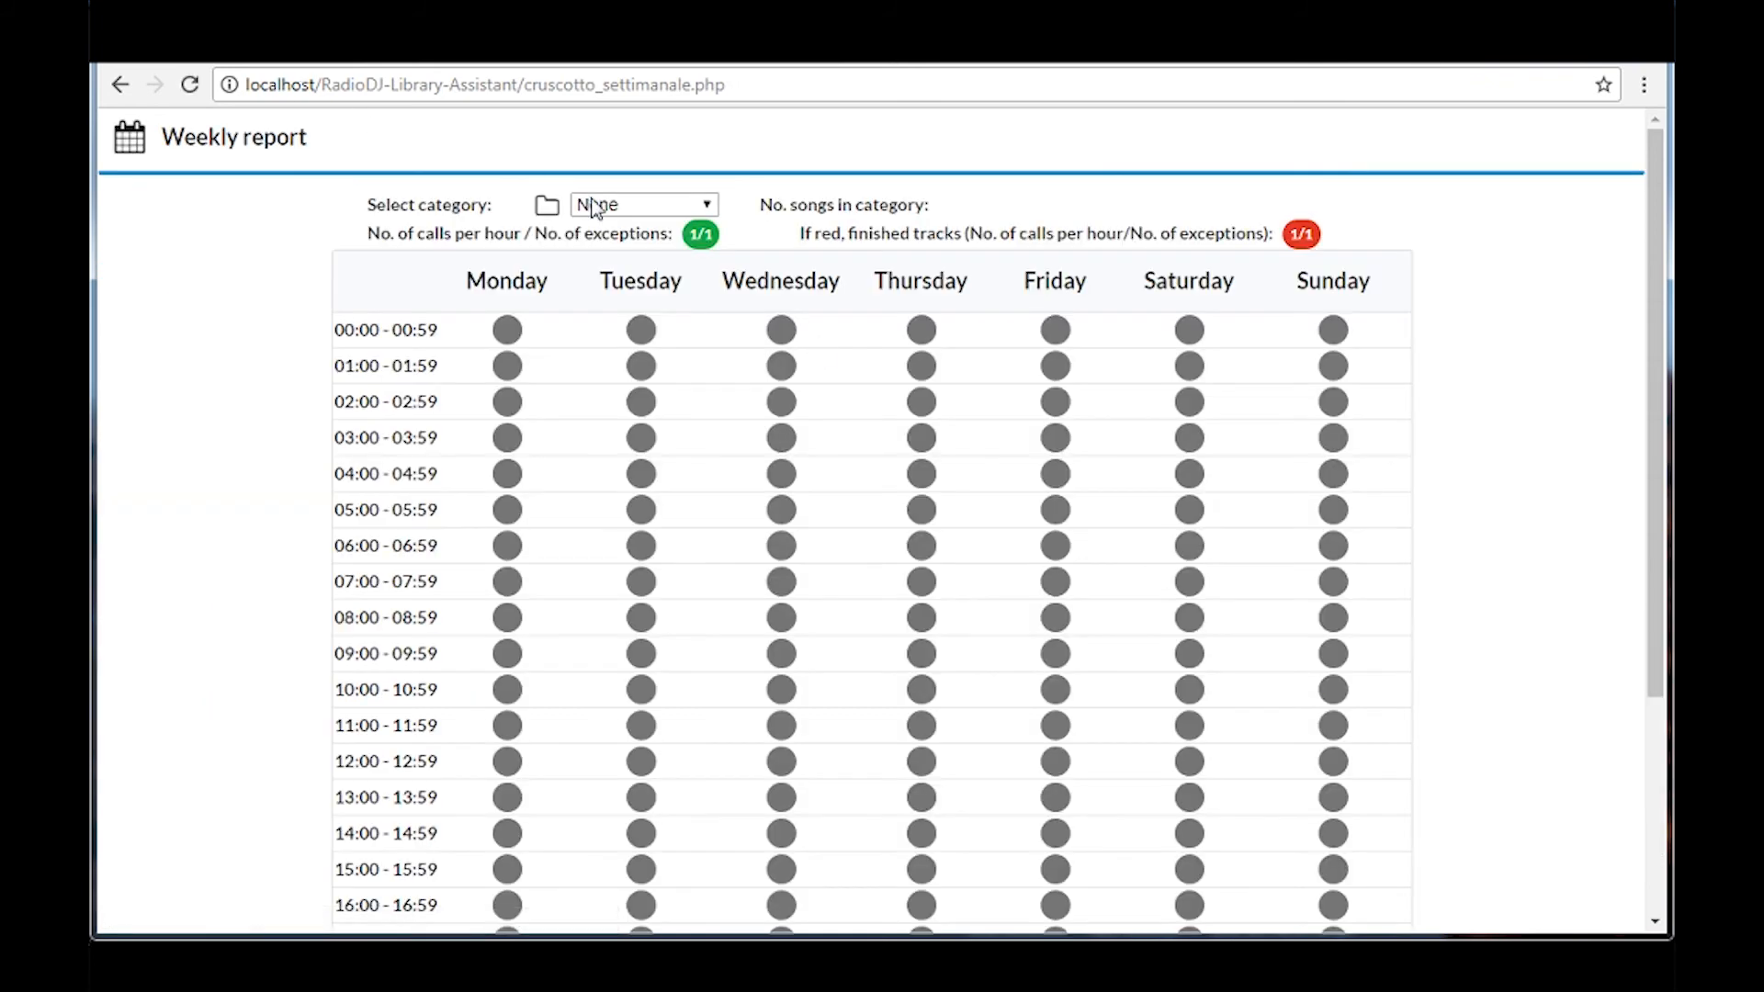
left_click(678, 197)
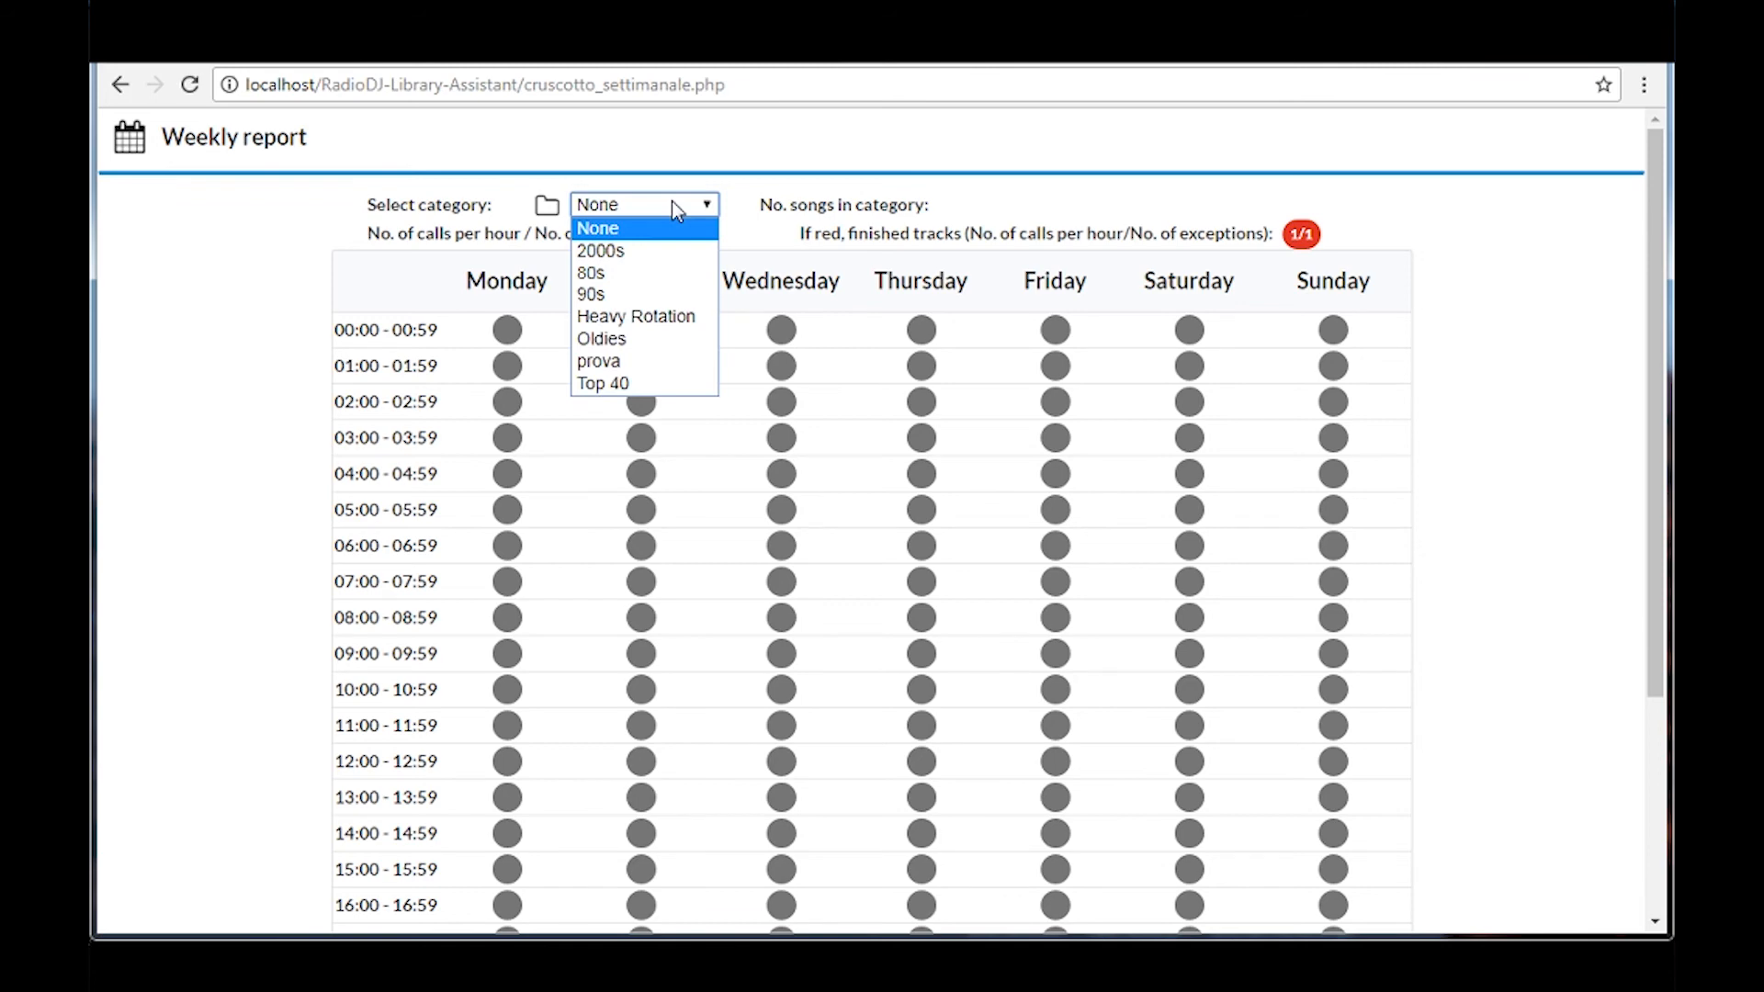
left_click(696, 270)
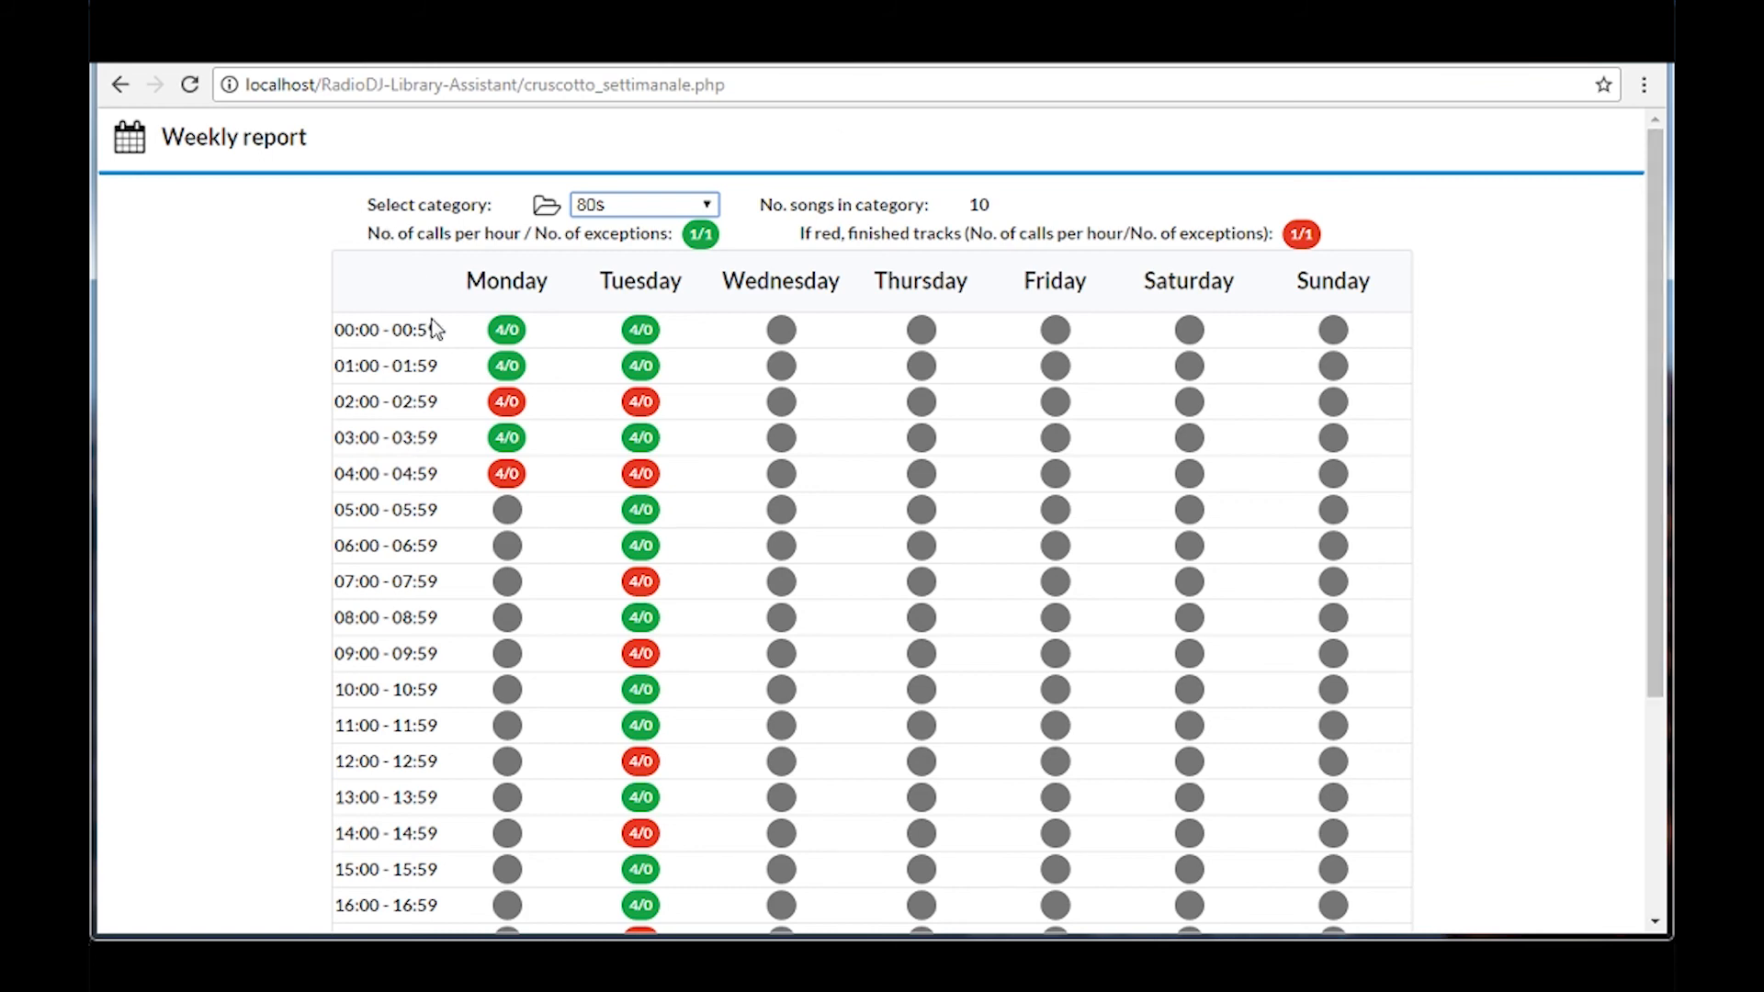
mouse_move(503, 365)
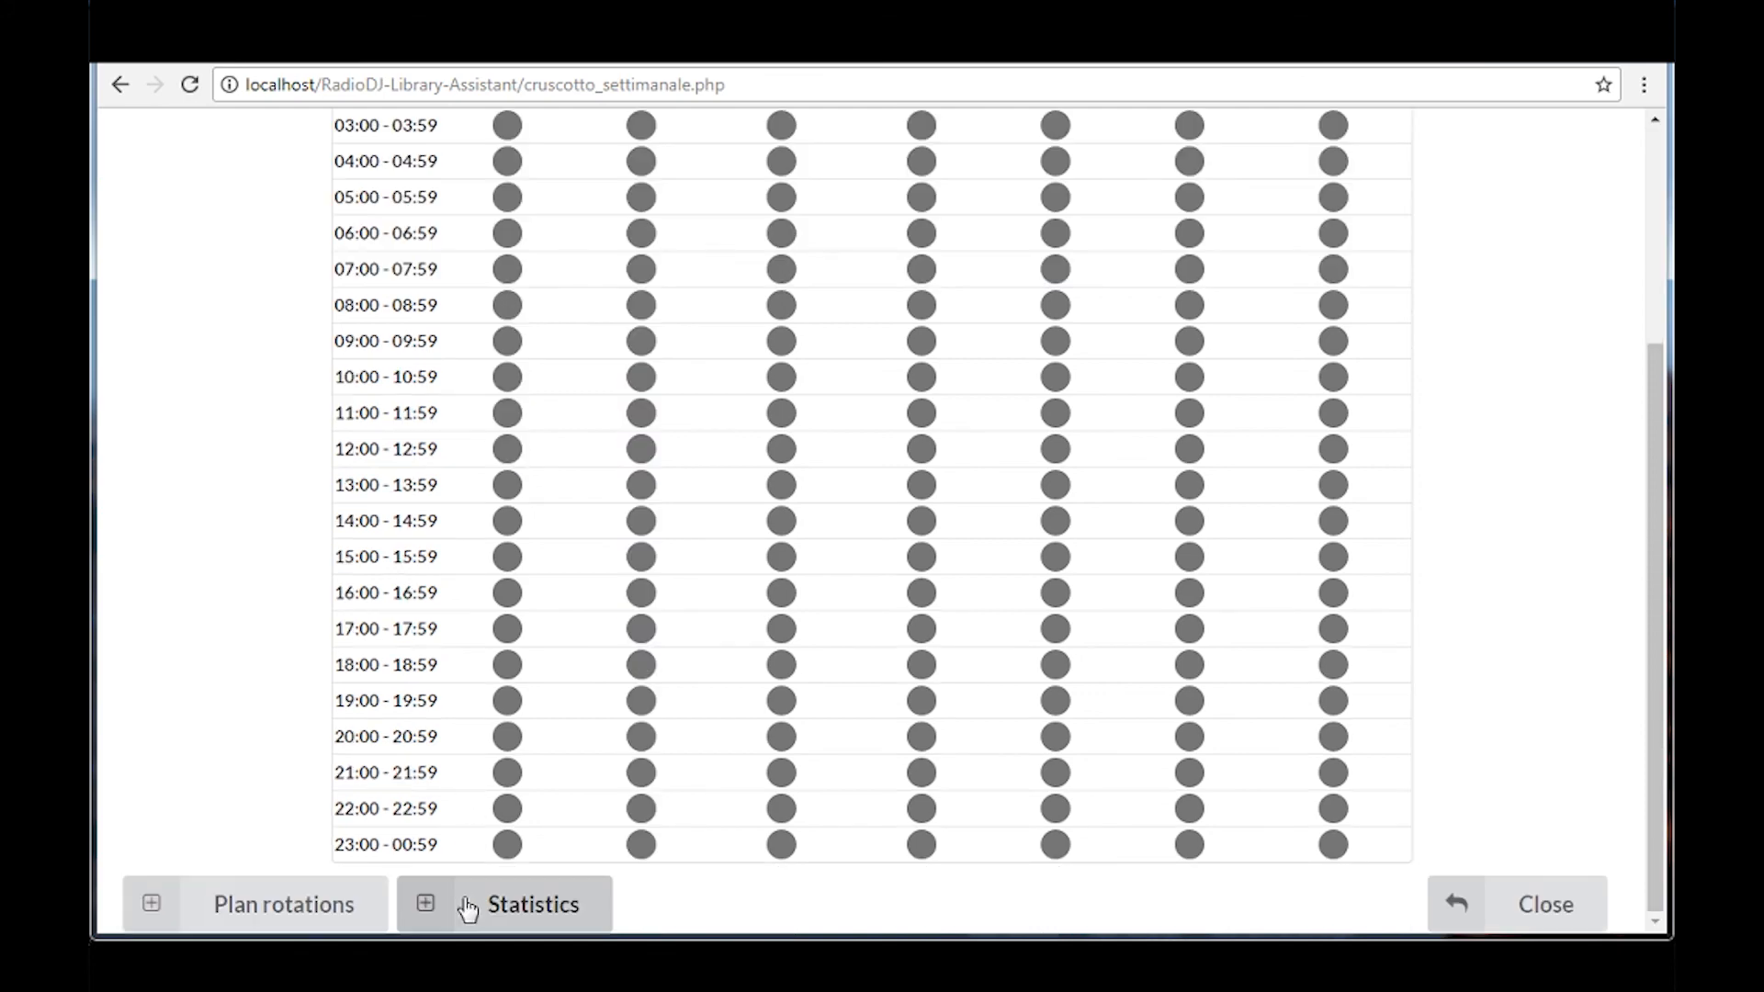
left_click(469, 907)
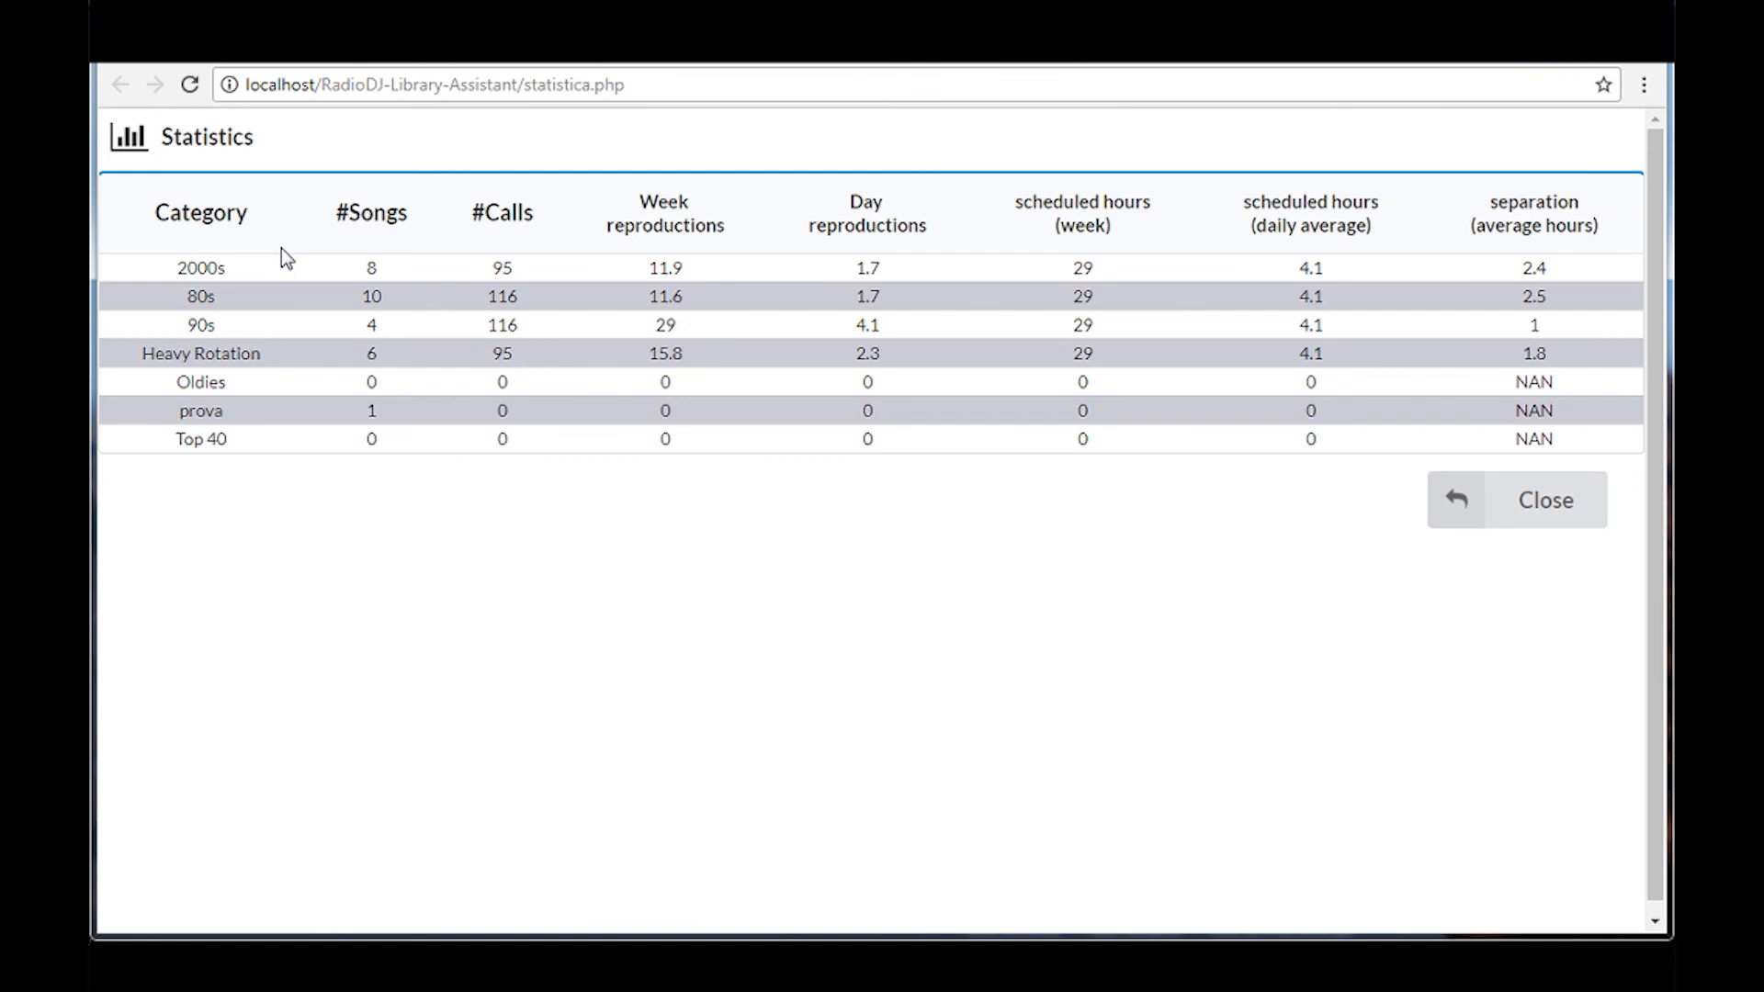